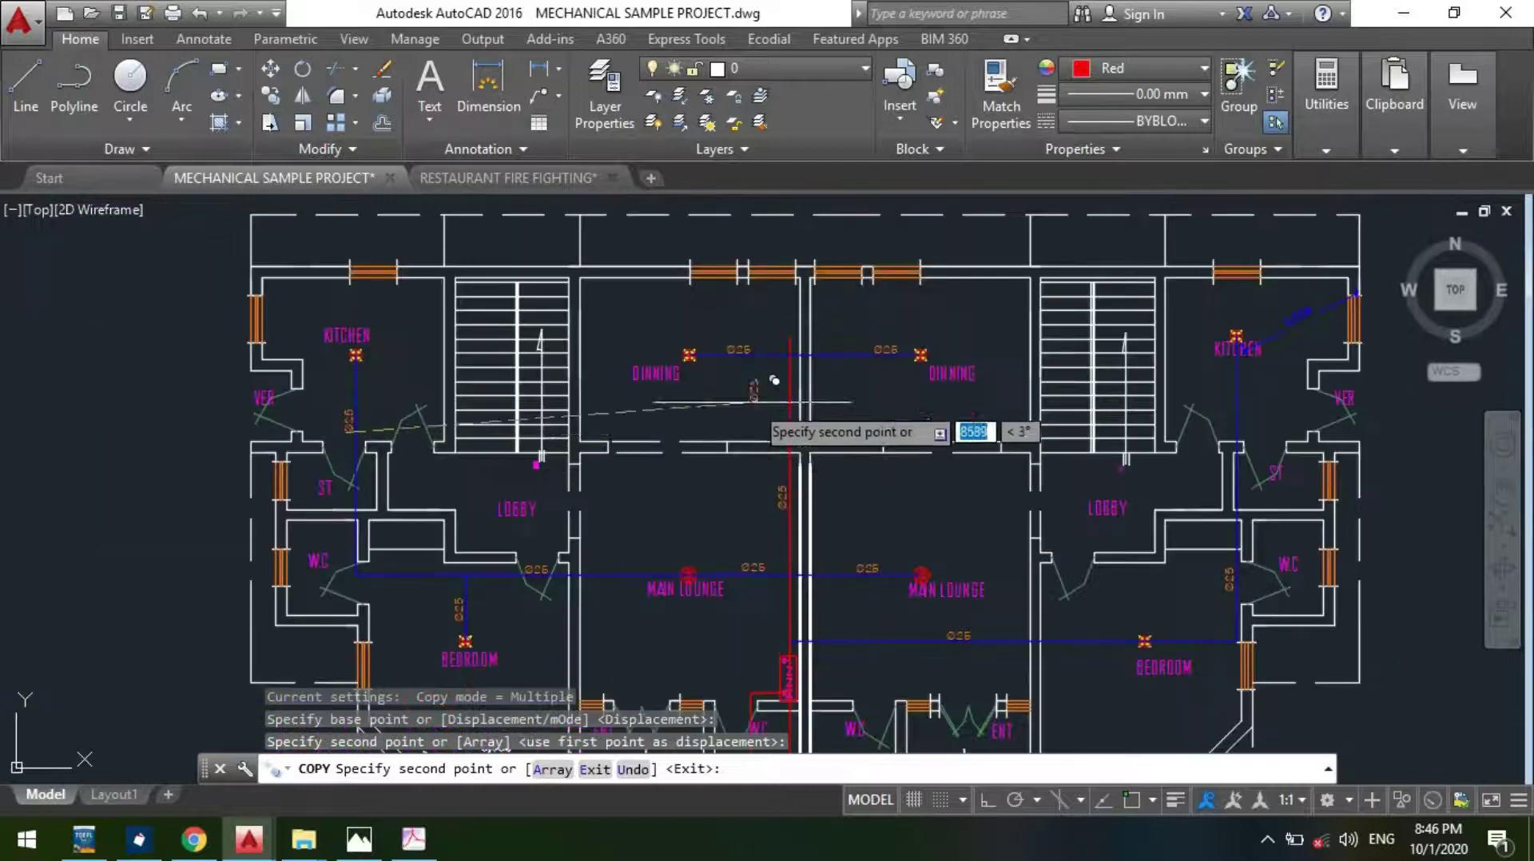
- End the label copying and change the diameter label on the vertical red main above the lounge branch to Ø32
key("Escape")
scroll(695, 400, "up", 2)
scroll(695, 399, "down", 3)
scroll(702, 548, "up", 5)
left_click(703, 560)
double_click(703, 559)
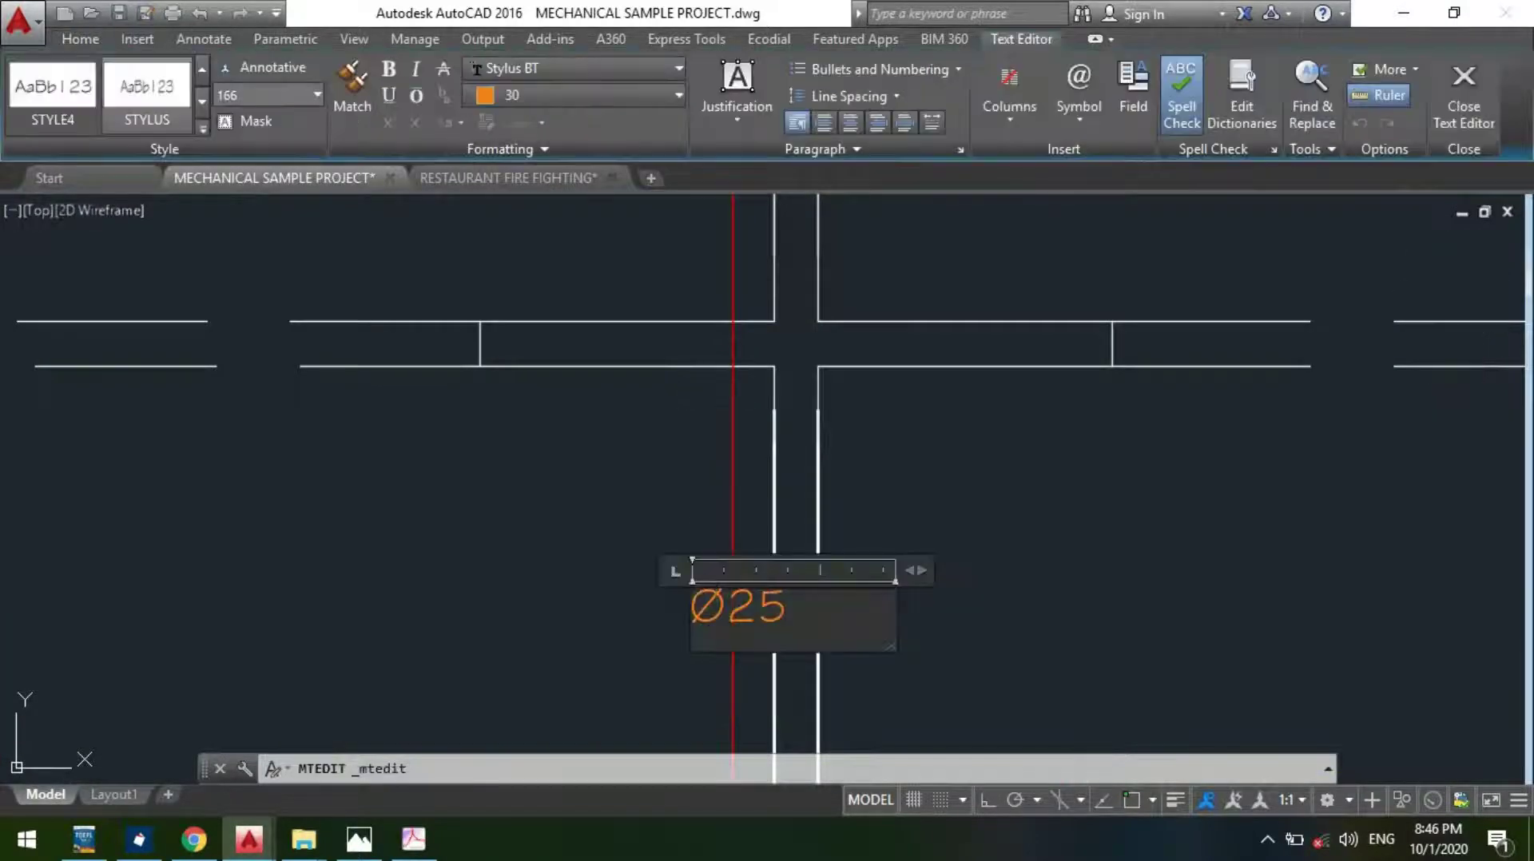
left_click_drag(726, 615, 789, 616)
type("32")
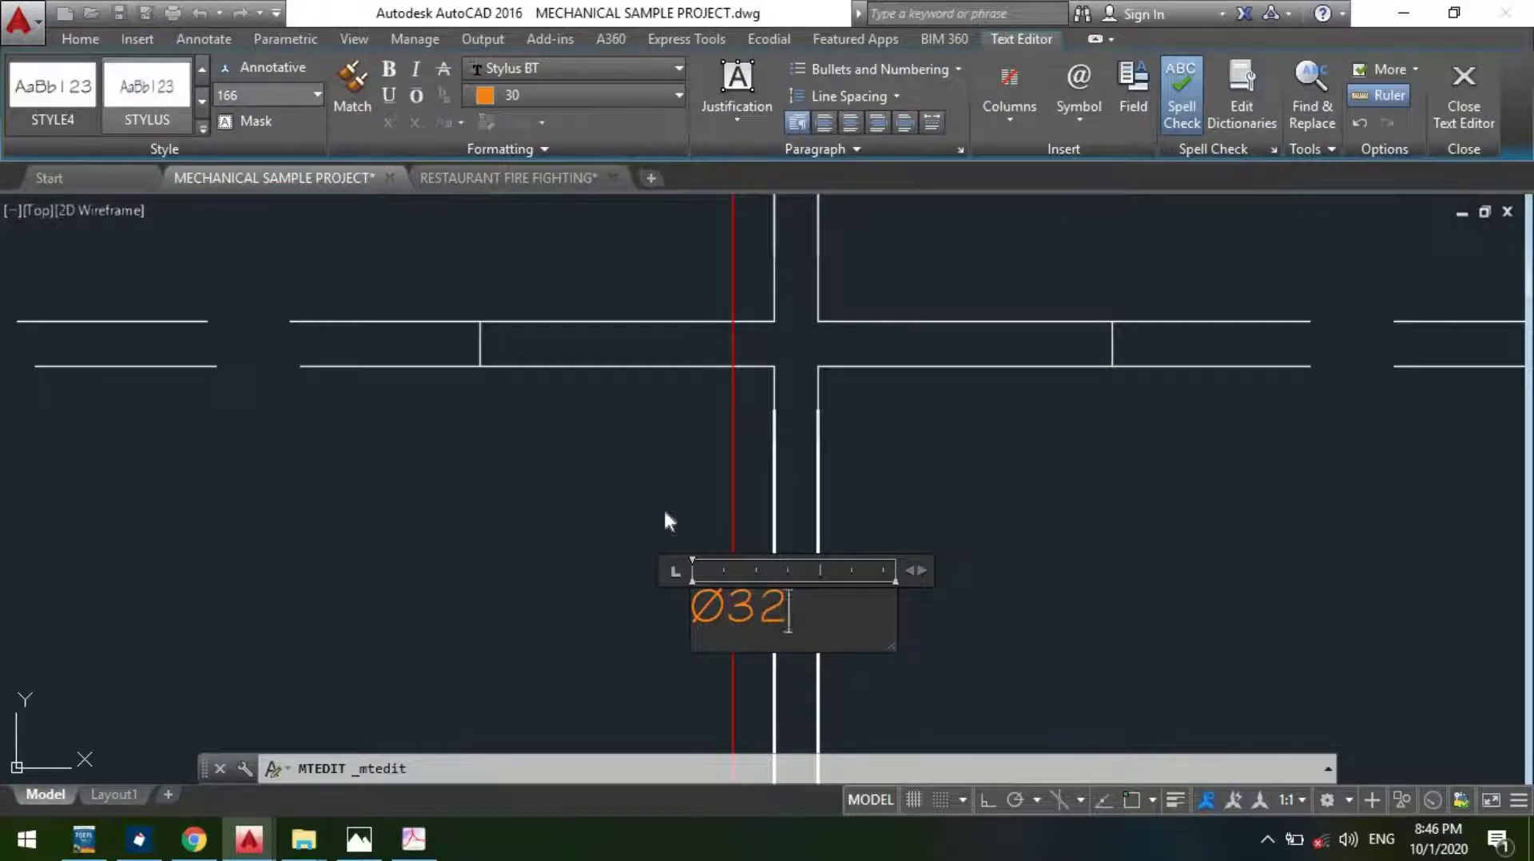
left_click(520, 472)
- Change the diameter label between the western main lounge sprinkler and the vertical red main to Ø32
scroll(616, 445, "down", 5)
scroll(616, 445, "up", 2)
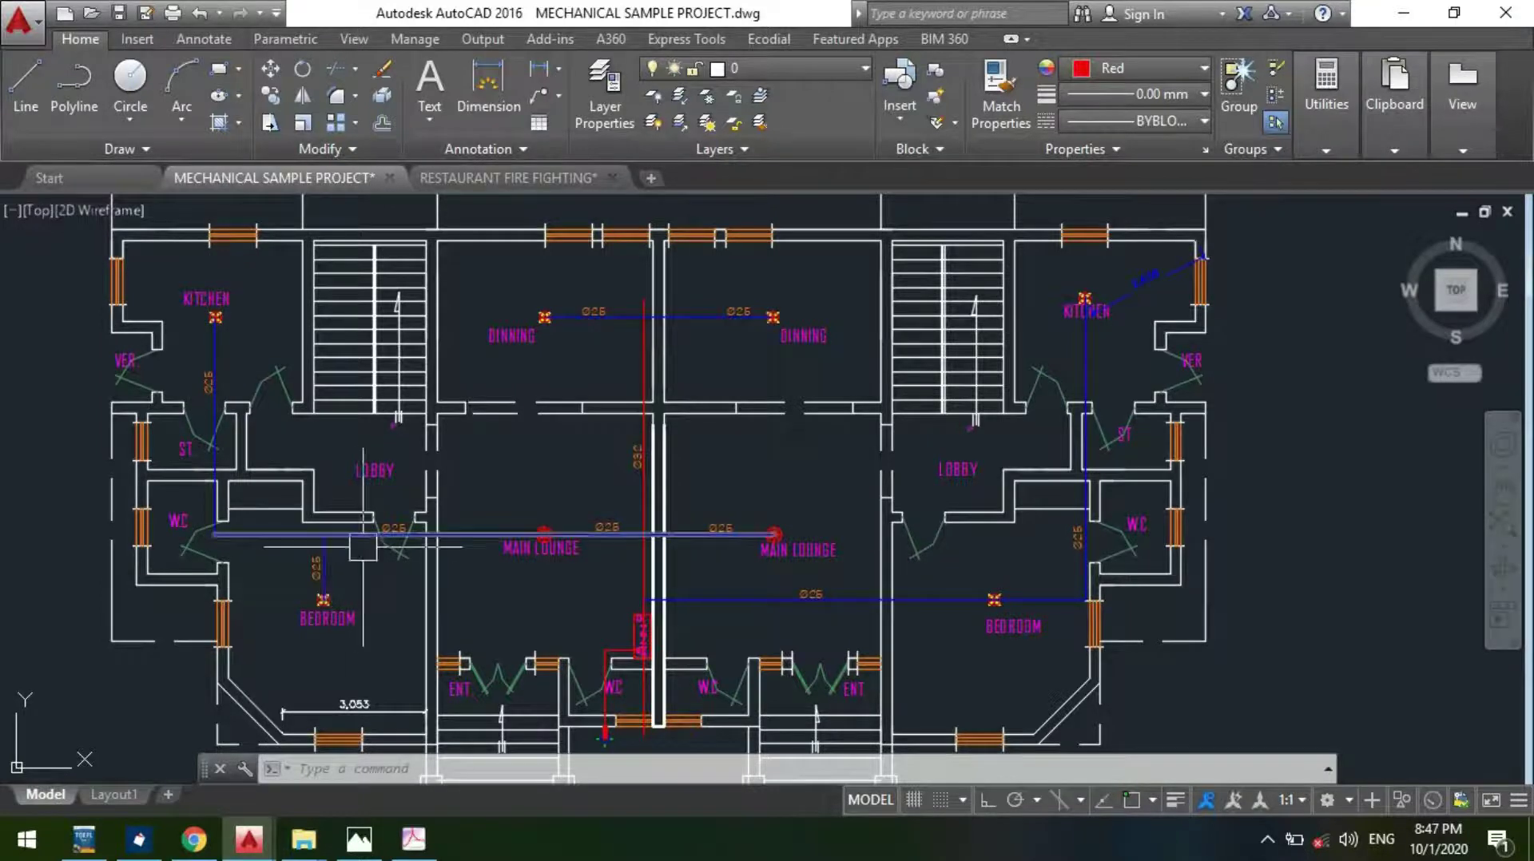
scroll(327, 512, "up", 3)
scroll(334, 482, "down", 1)
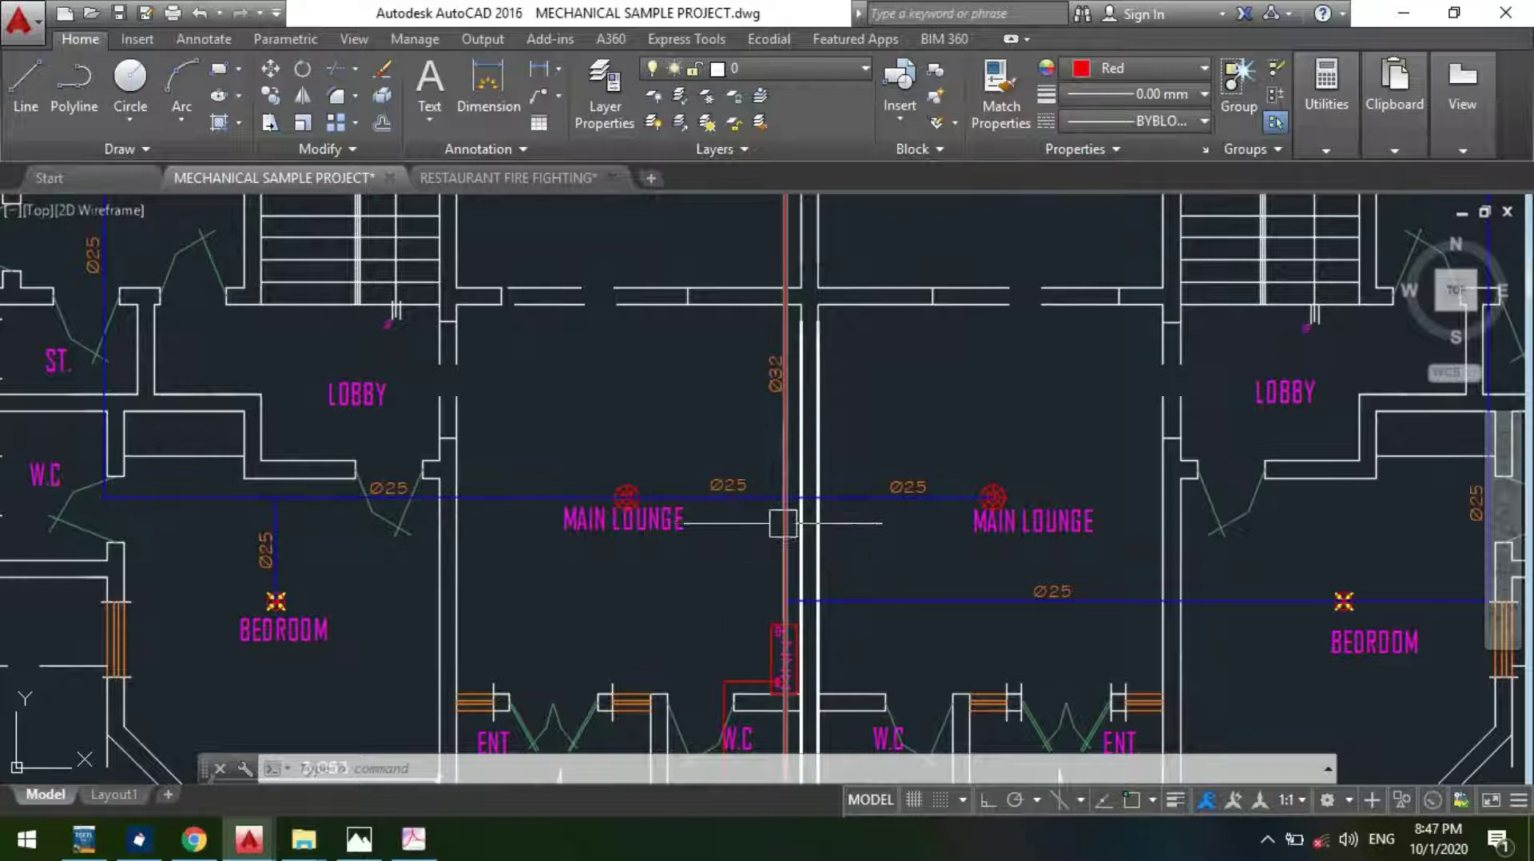
scroll(703, 480, "up", 4)
double_click(733, 480)
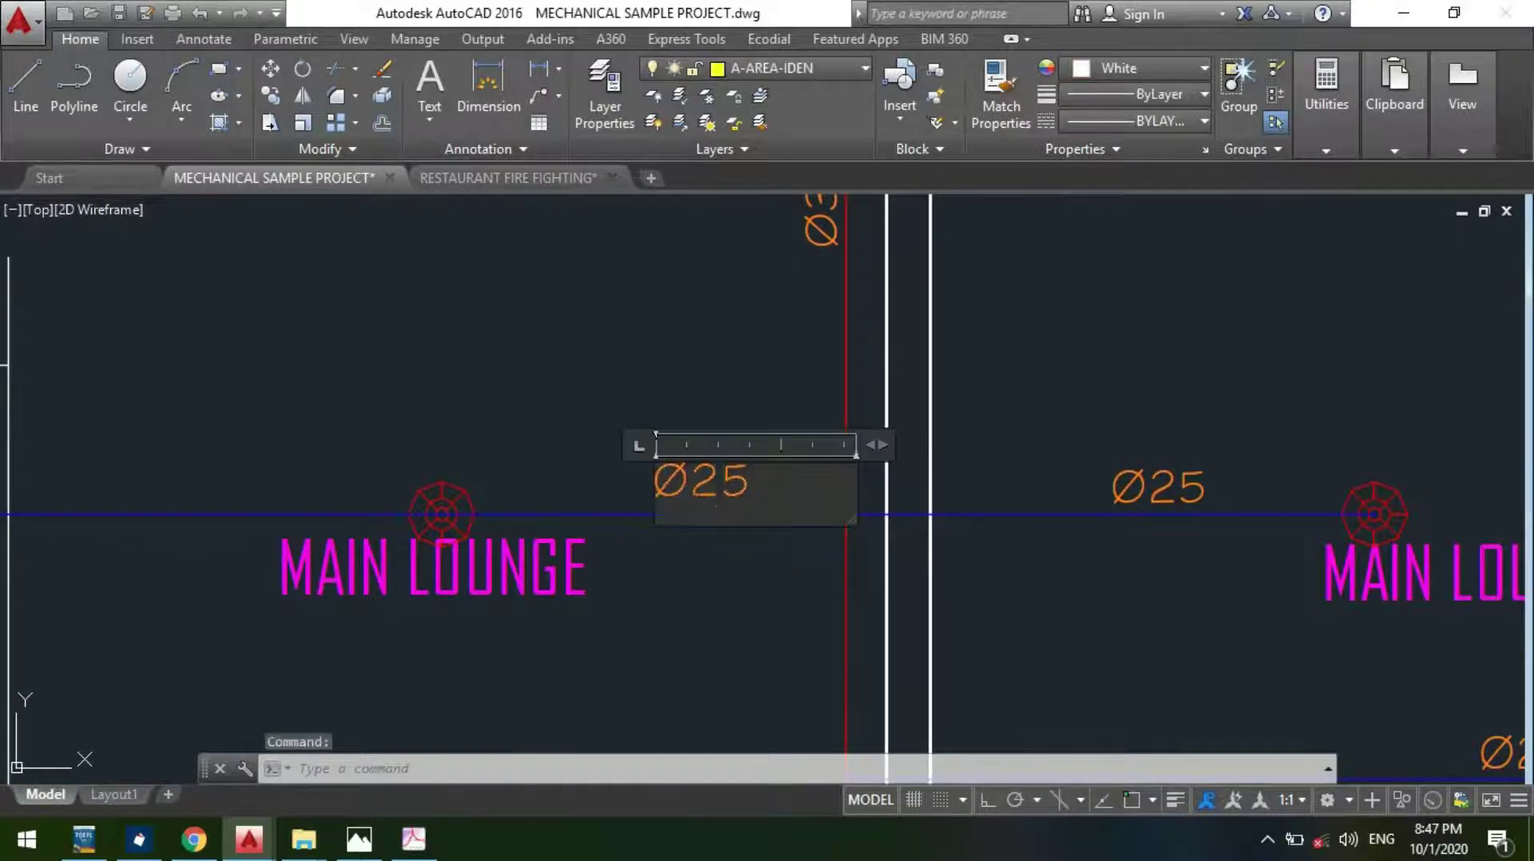
left_click_drag(688, 483, 751, 484)
type("32")
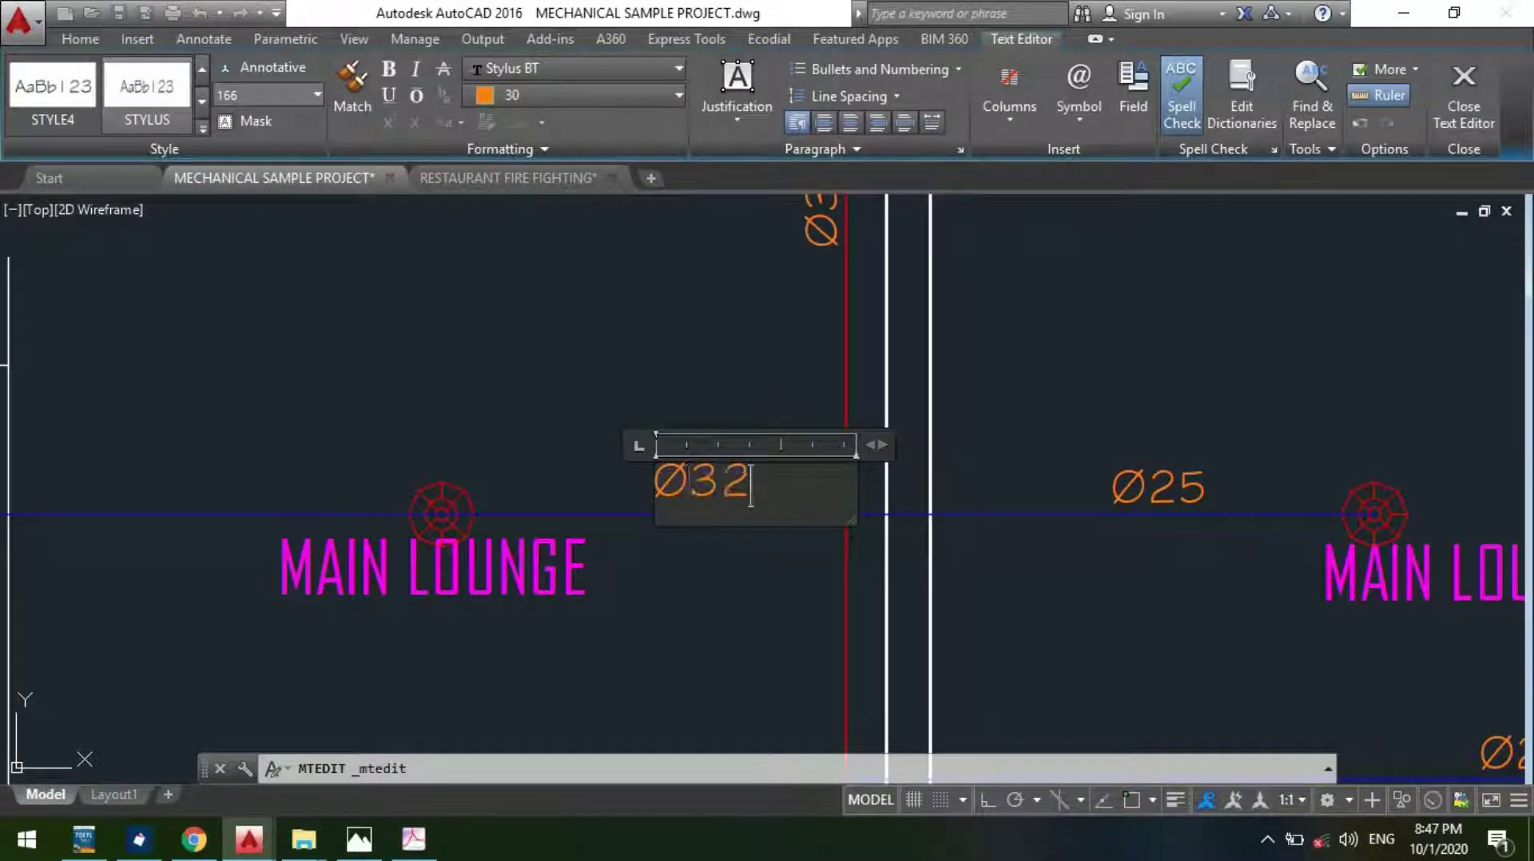
left_click(750, 373)
- Examine the pipe runs and diameter labels across the ground floor plan, down to the valve assembly beside the W.C
scroll(719, 392, "down", 3)
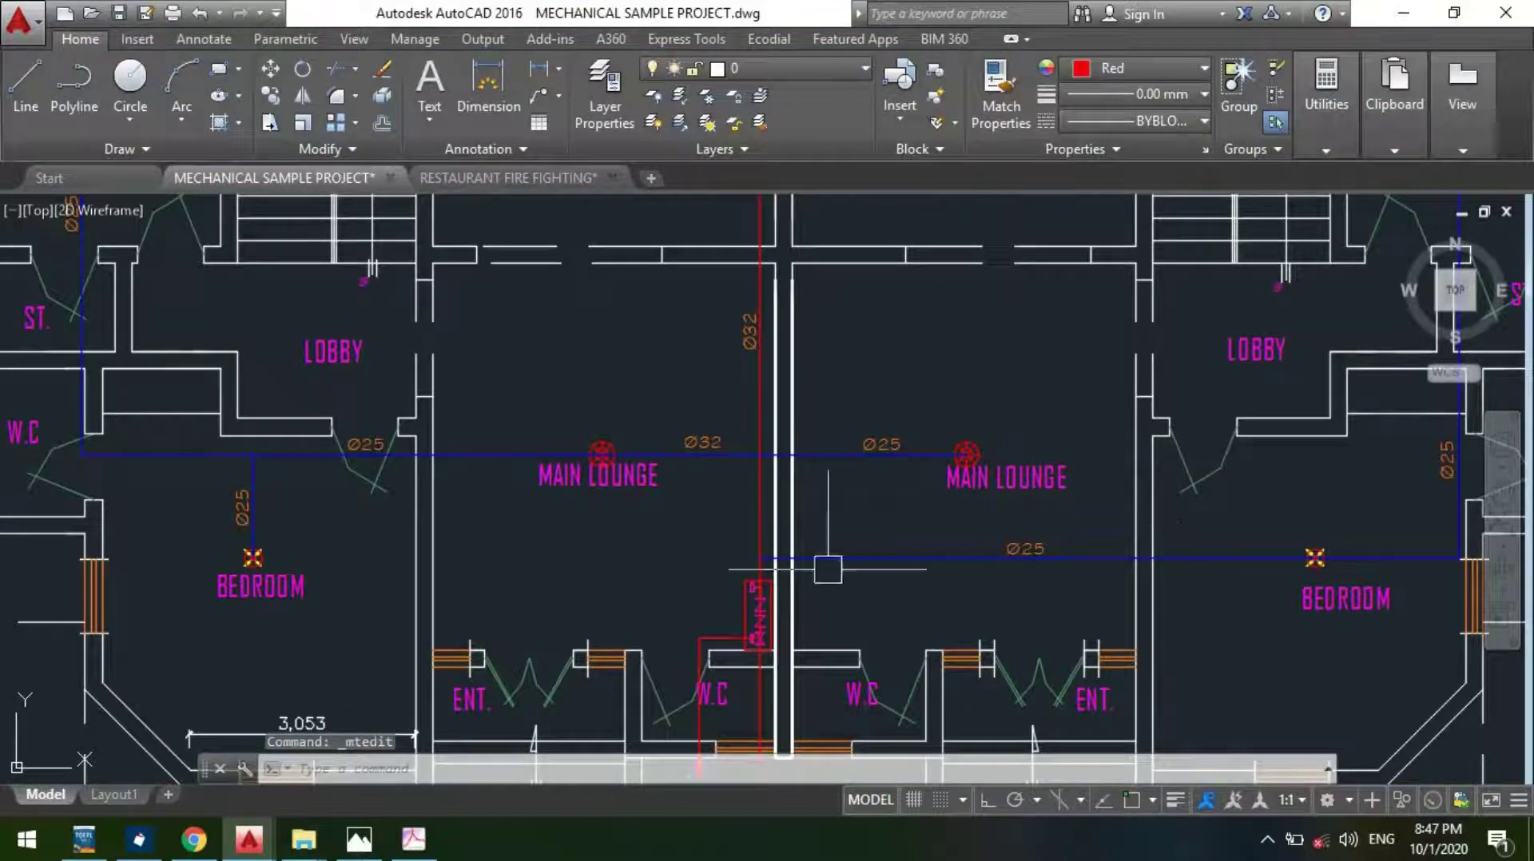
scroll(699, 459, "down", 4)
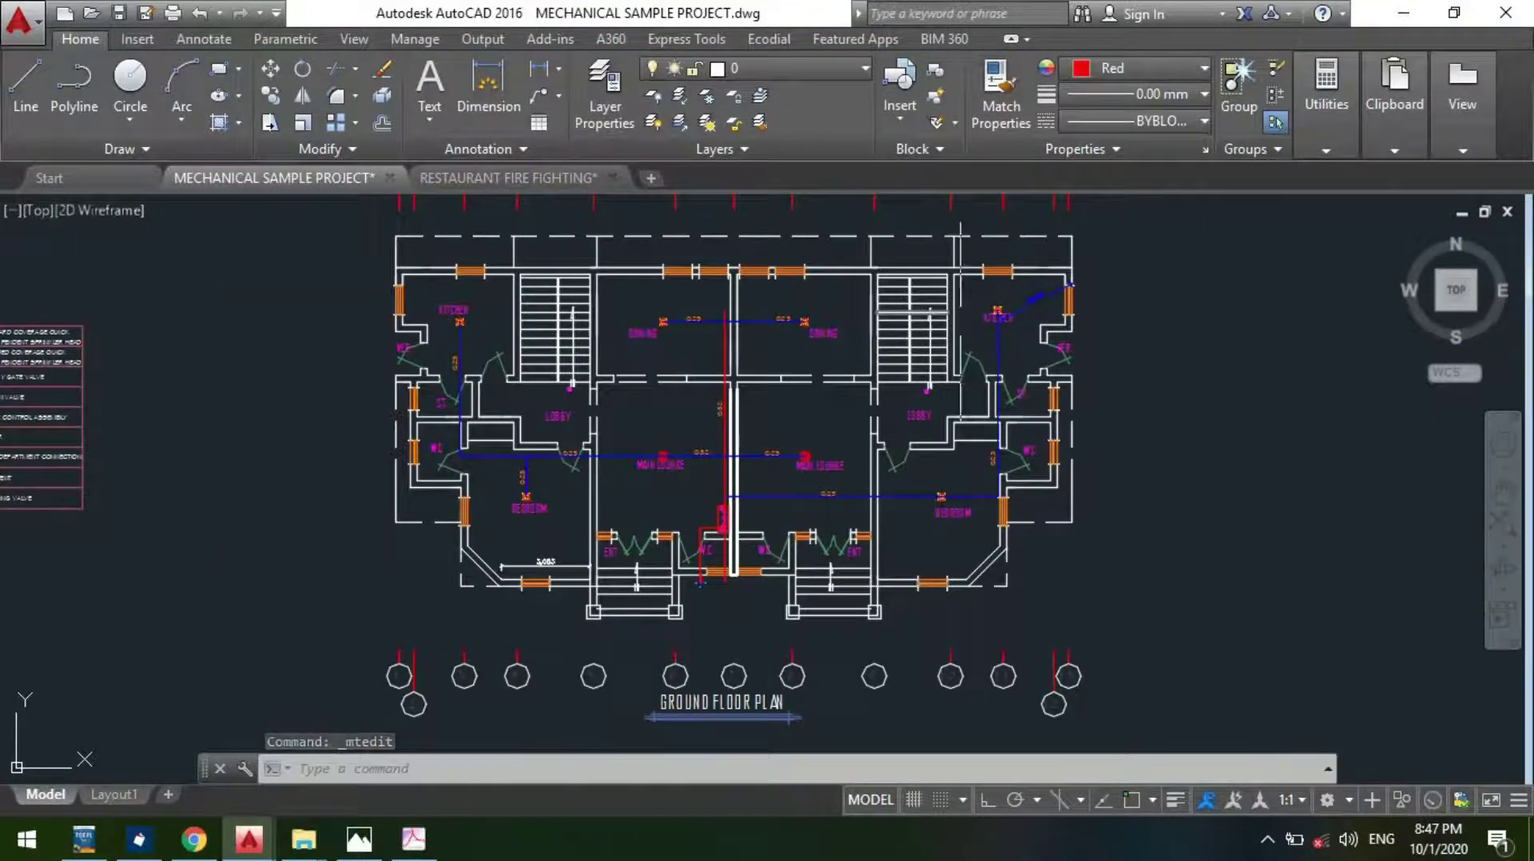
scroll(961, 310, "up", 3)
scroll(799, 480, "up", 1)
scroll(749, 501, "down", 1)
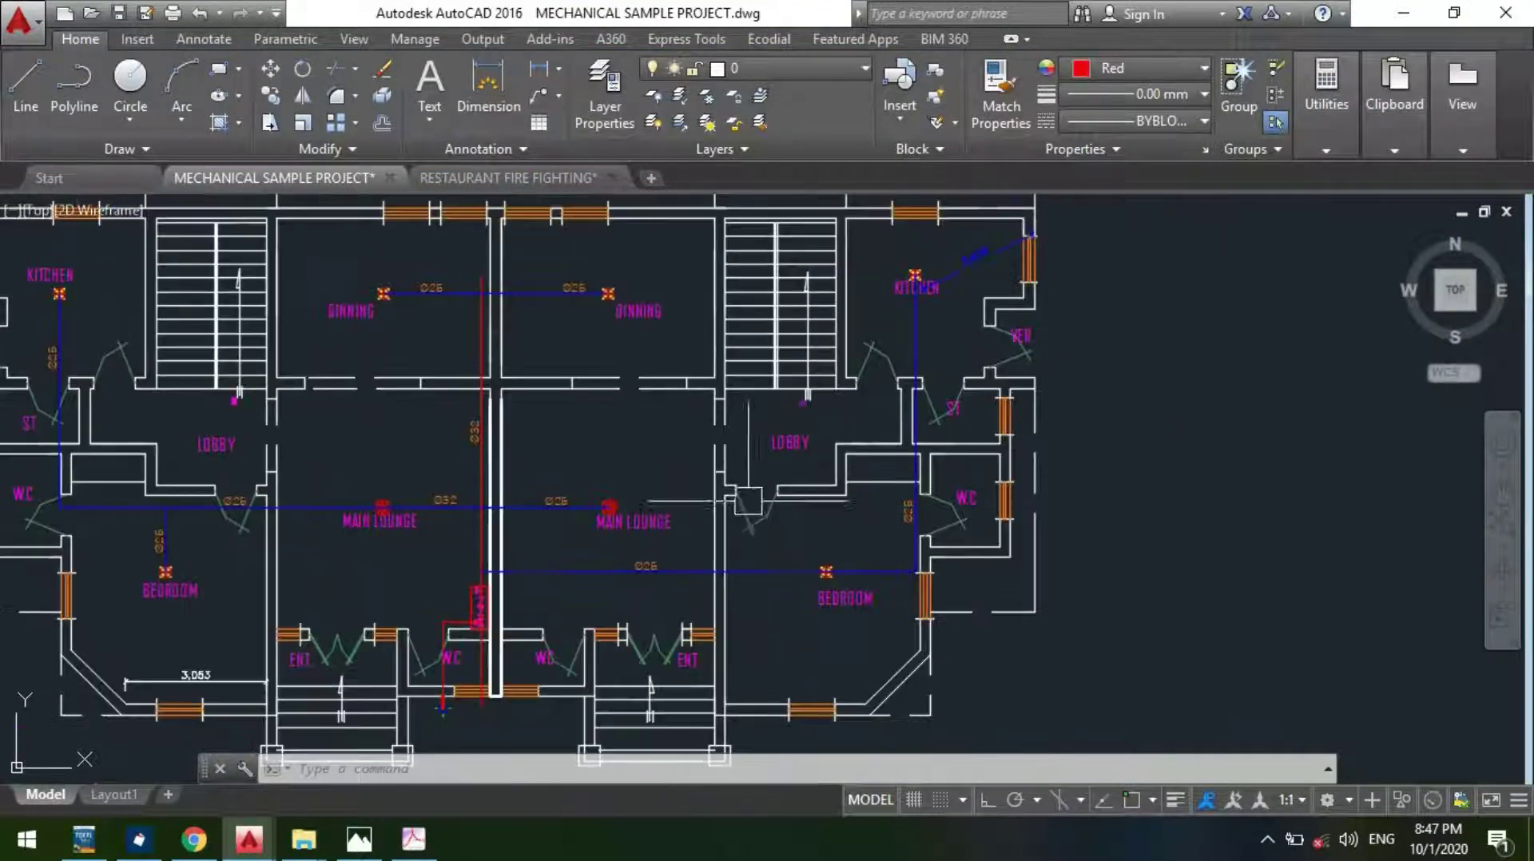
scroll(639, 549, "down", 2)
scroll(479, 618, "up", 4)
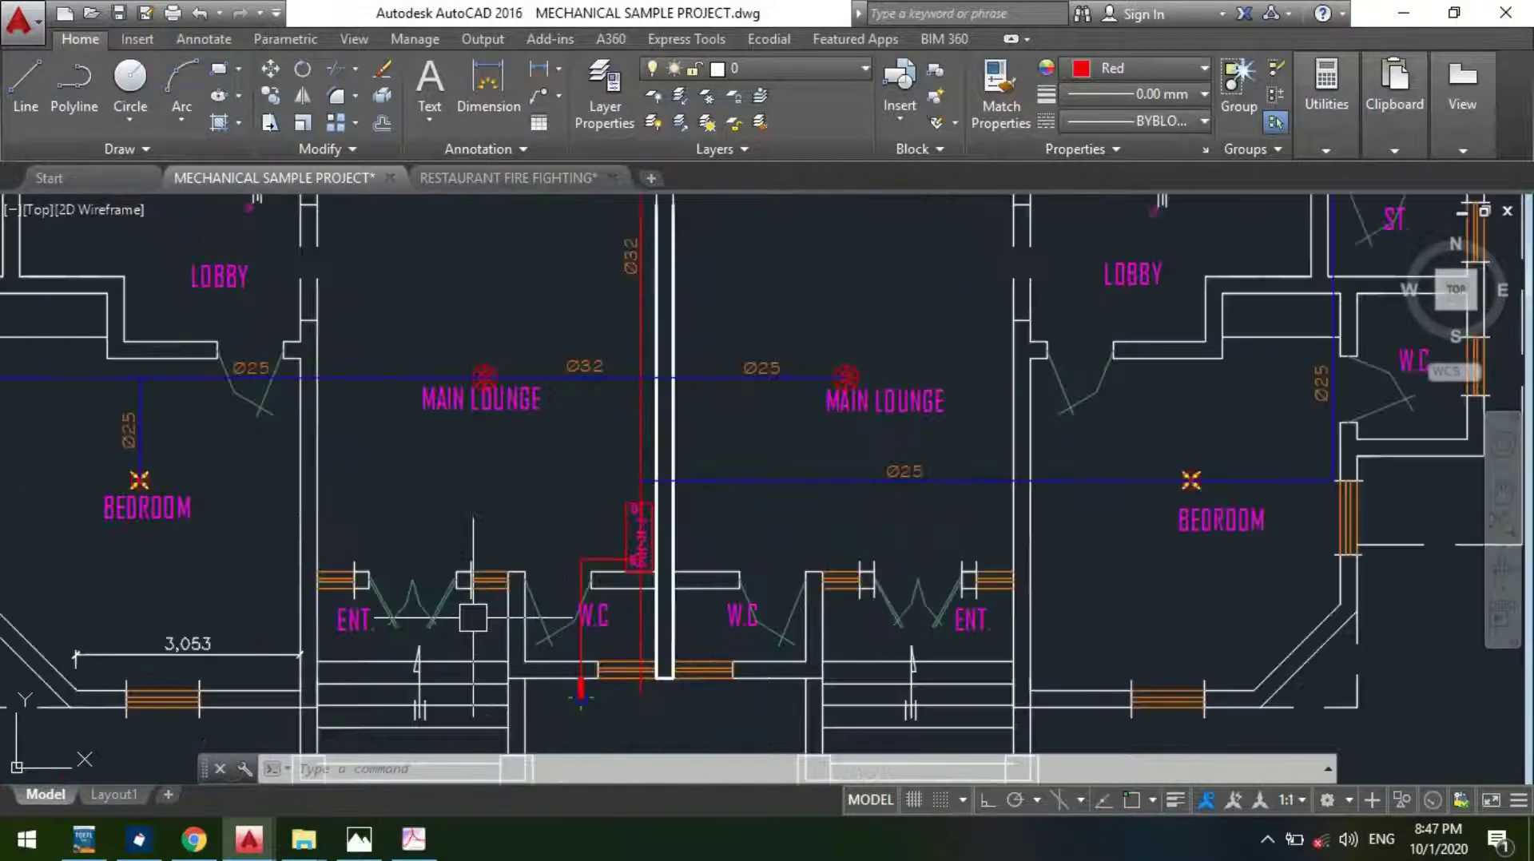
scroll(604, 693, "down", 2)
scroll(661, 580, "up", 3)
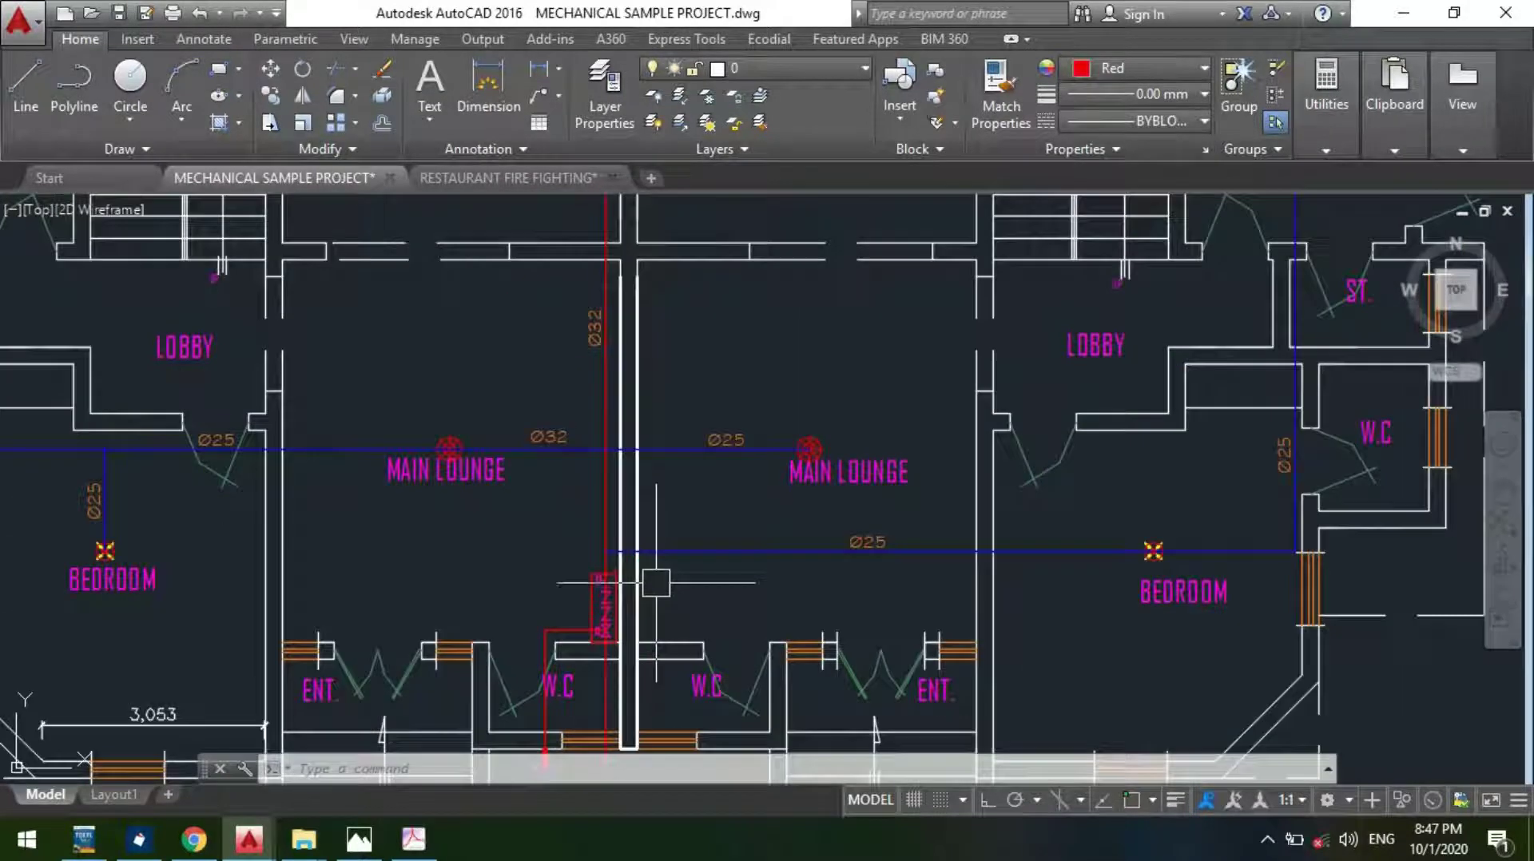
- Copy the vertical Ø32 label down along the red main to the segment between the lounge branch and the bedroom branch
scroll(592, 344, "up", 2)
left_click(586, 348)
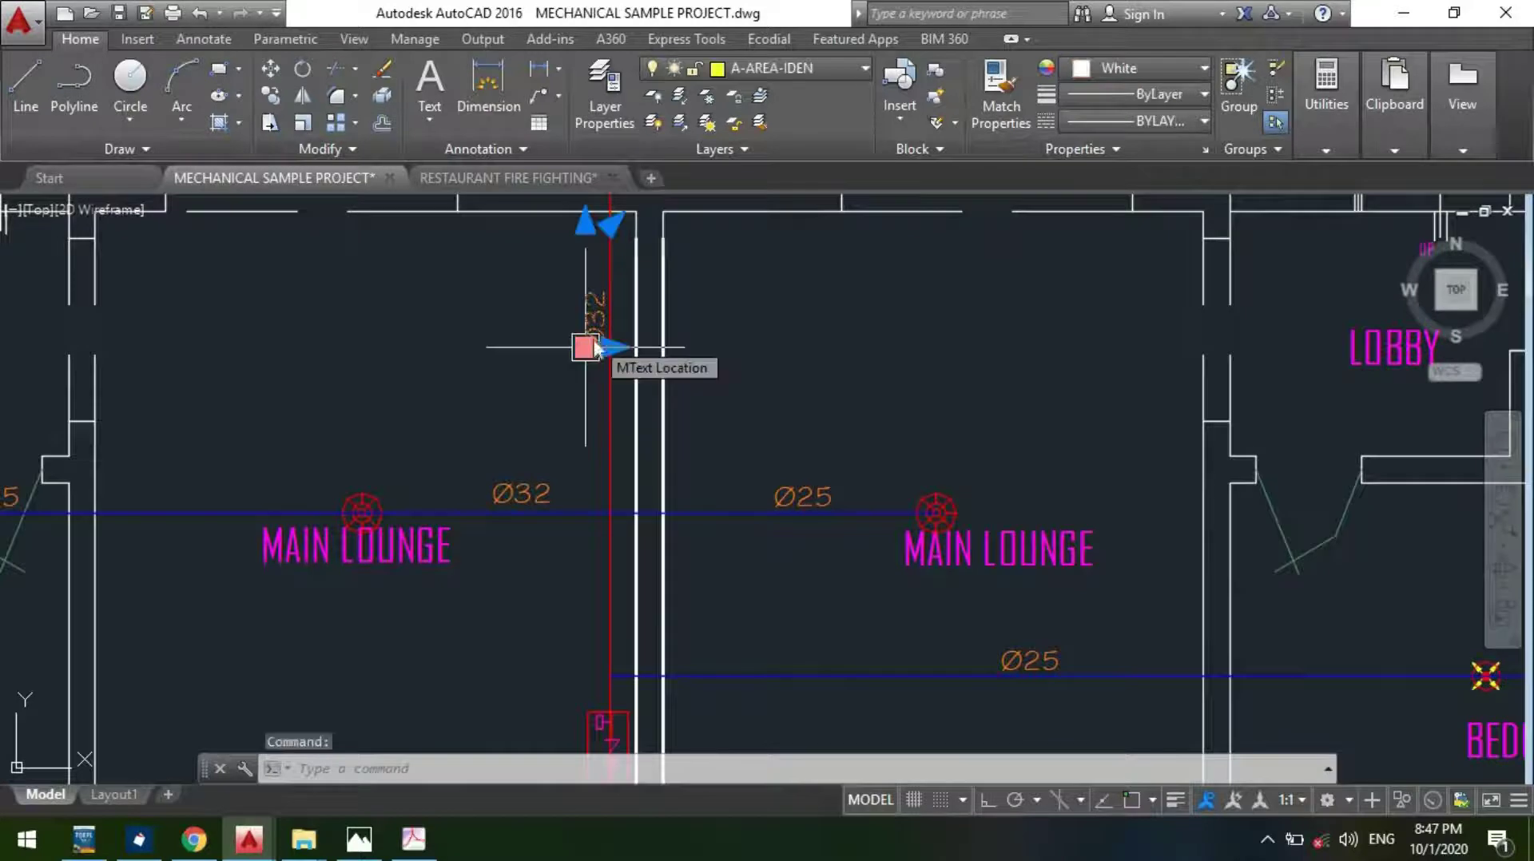
type("cp")
key("Return")
left_click(586, 348)
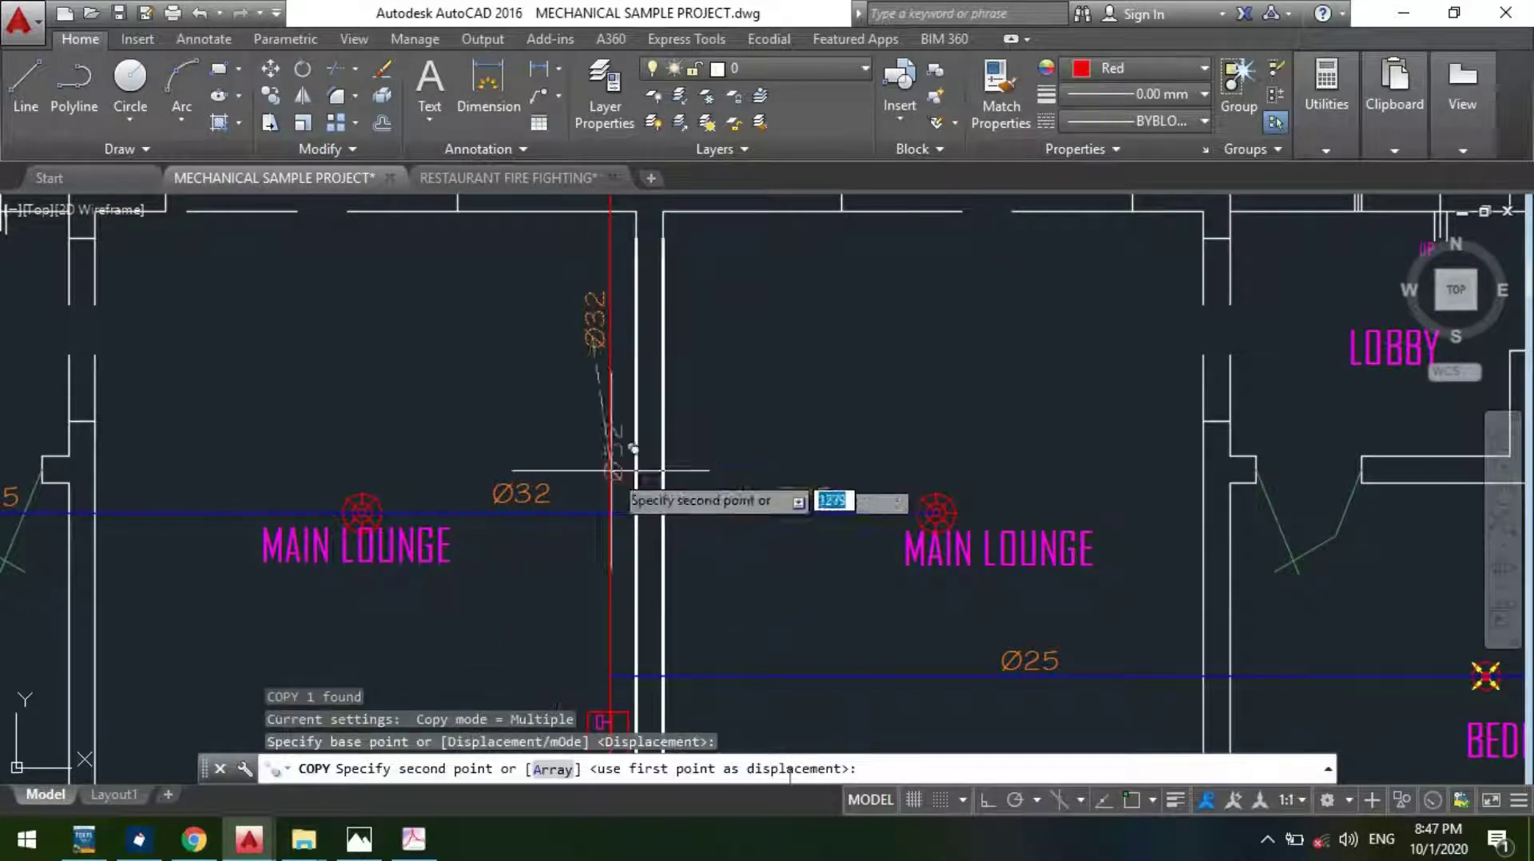
scroll(591, 416, "down", 6)
scroll(584, 503, "up", 4)
scroll(552, 407, "up", 2)
scroll(573, 412, "up", 2)
left_click(578, 411)
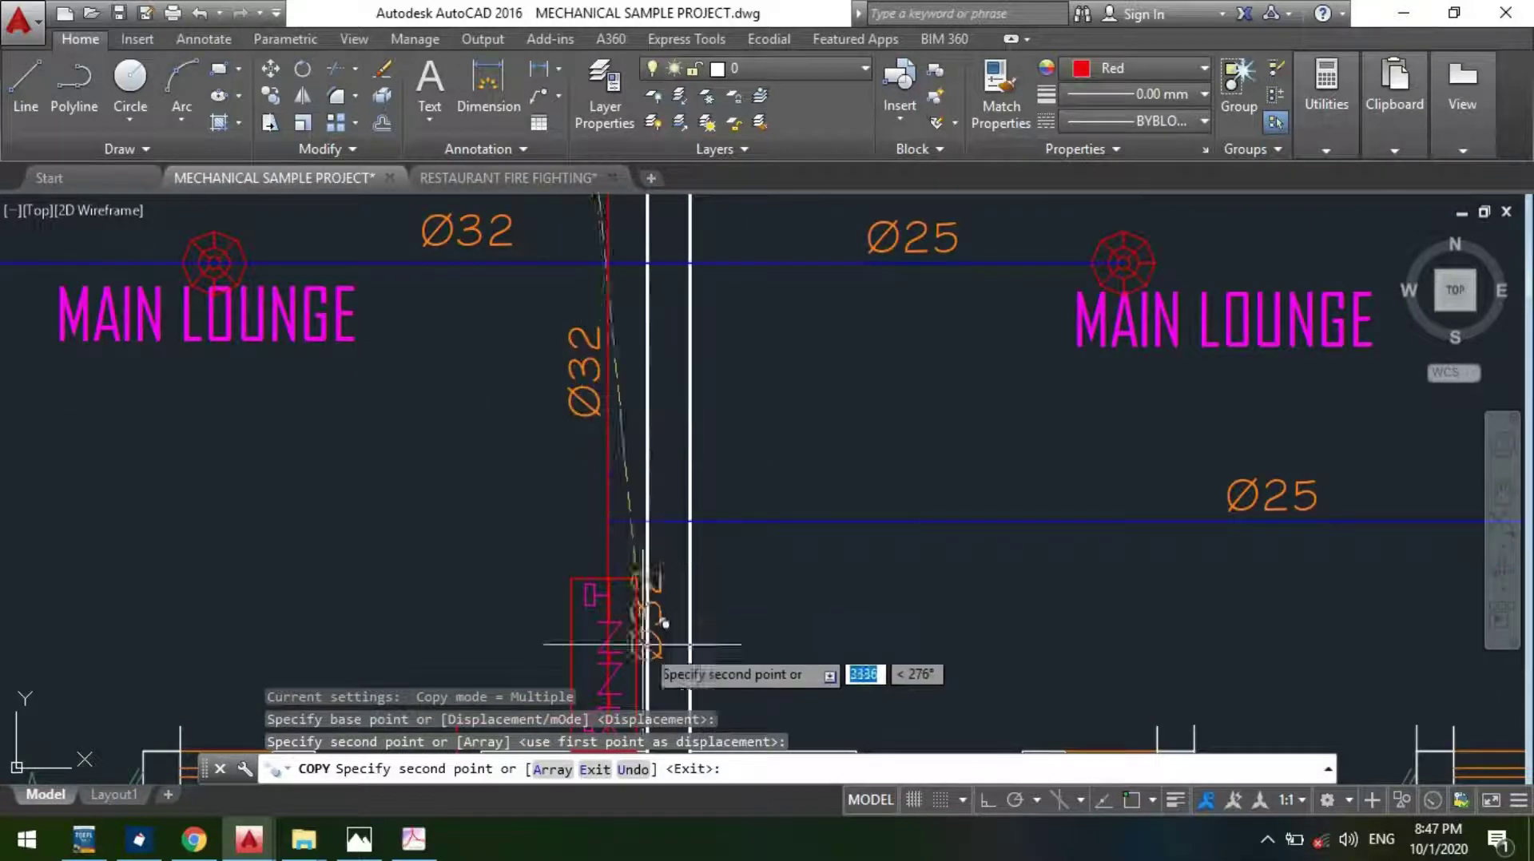
scroll(647, 595, "up", 2)
scroll(574, 553, "up", 3)
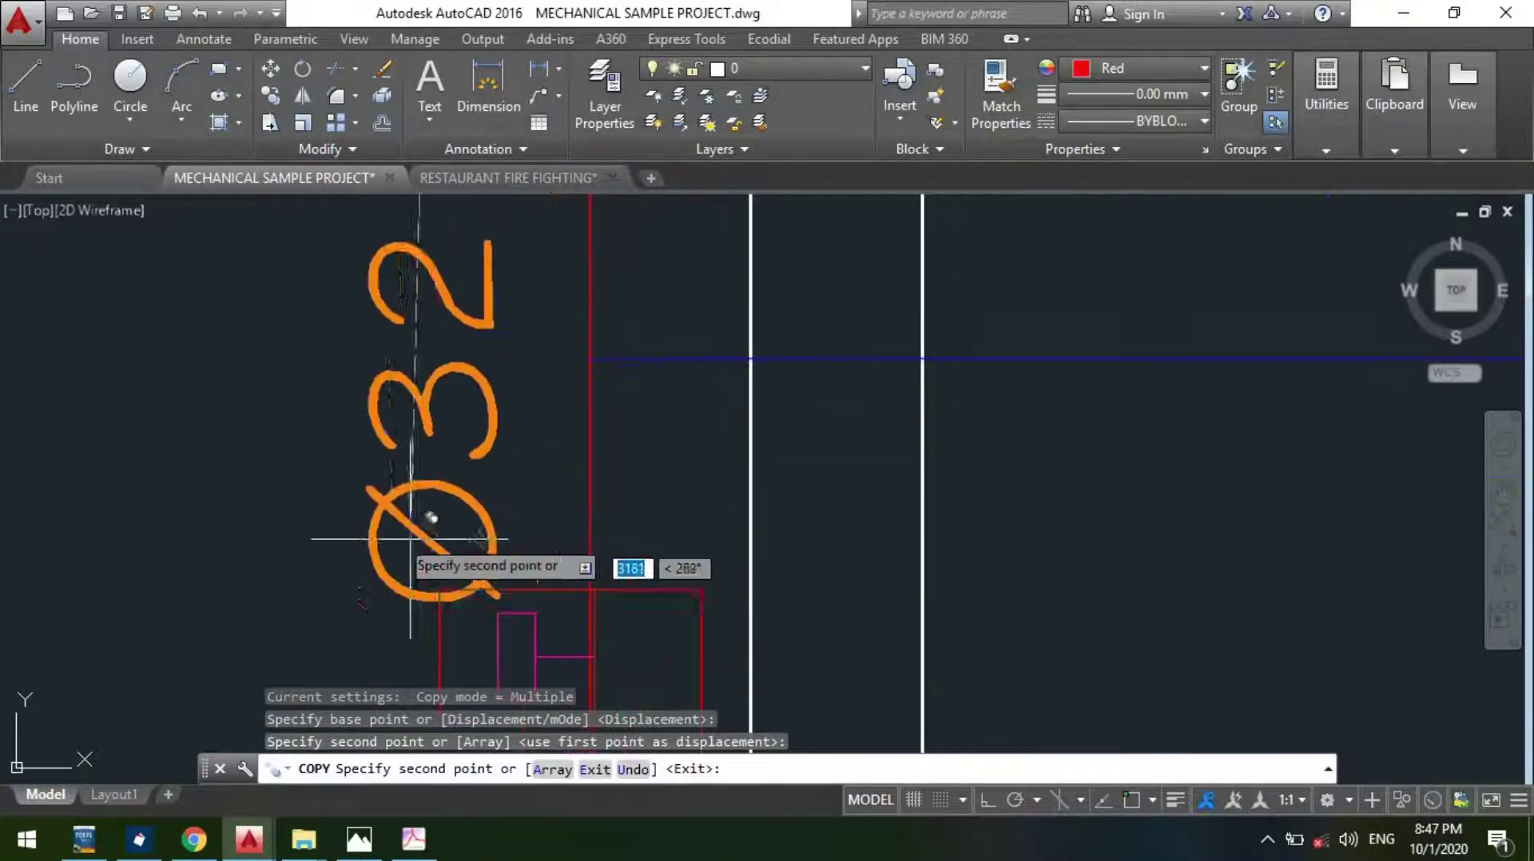
scroll(519, 440, "down", 3)
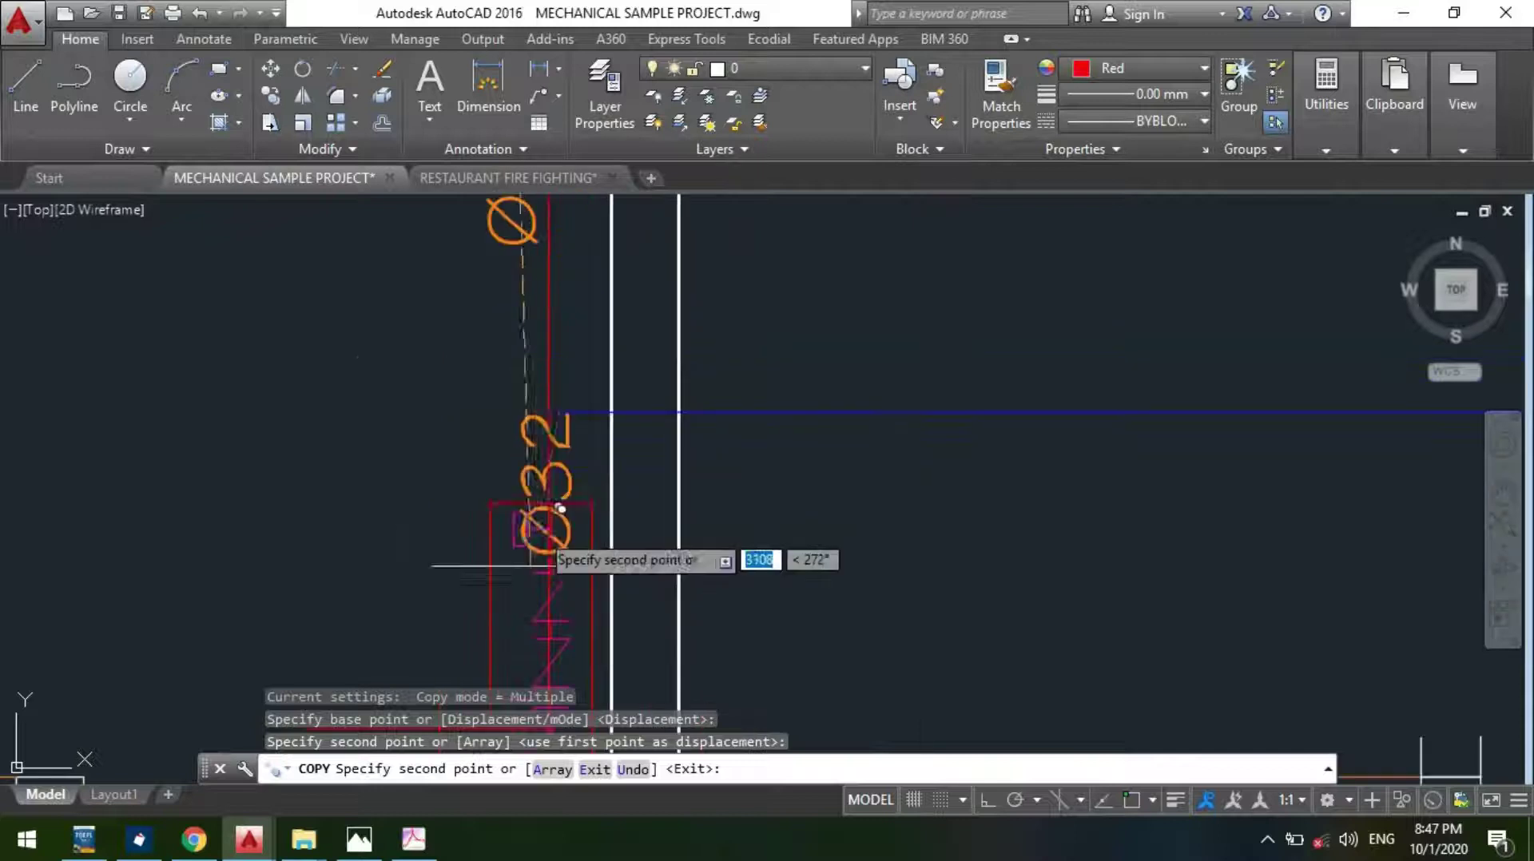
scroll(573, 416, "down", 3)
scroll(549, 498, "up", 1)
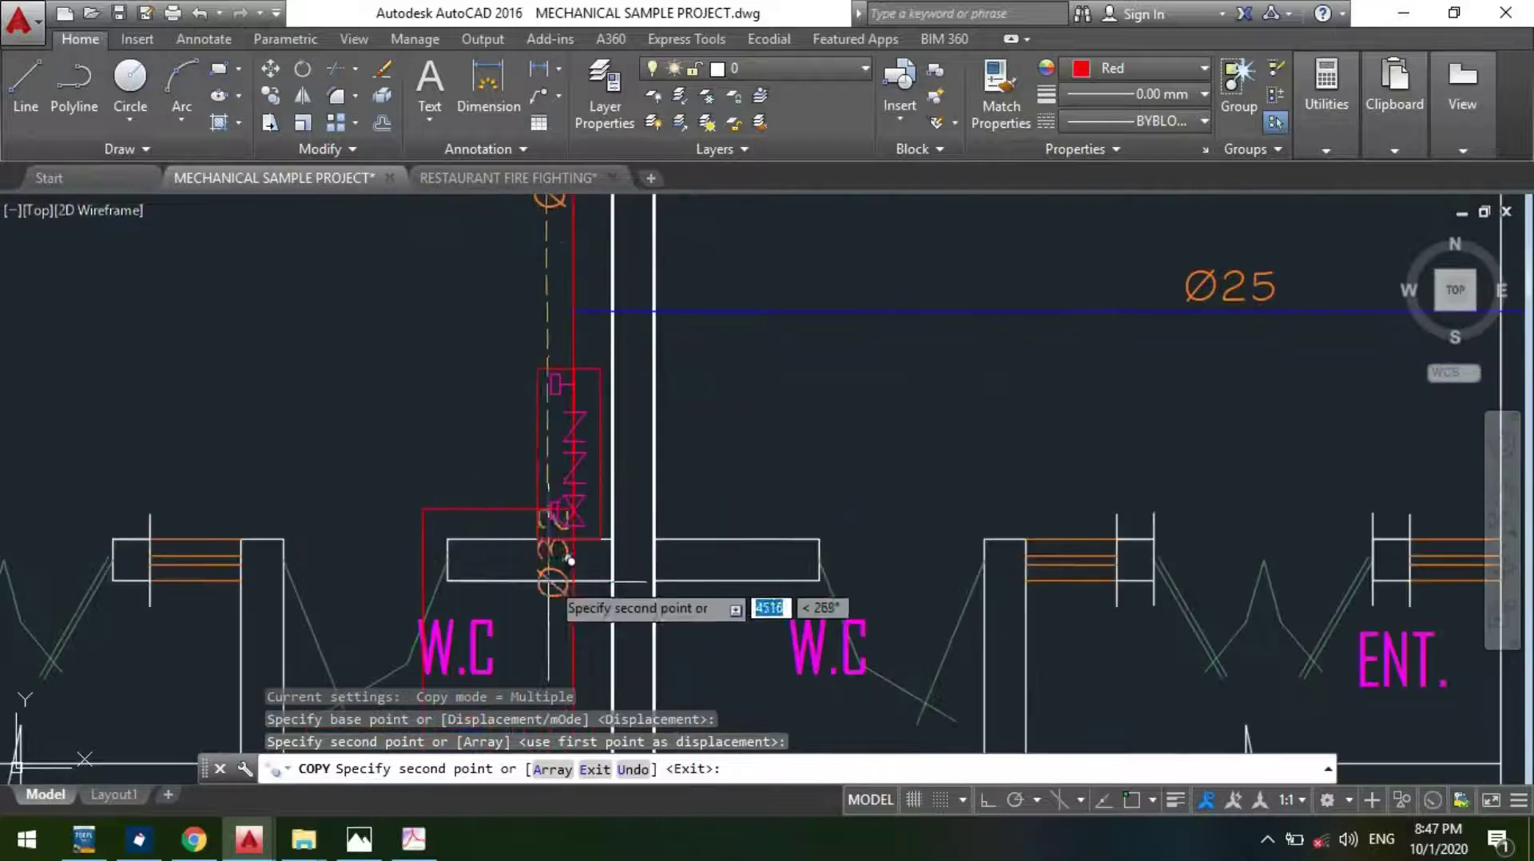
scroll(577, 615, "down", 3)
scroll(516, 572, "up", 5)
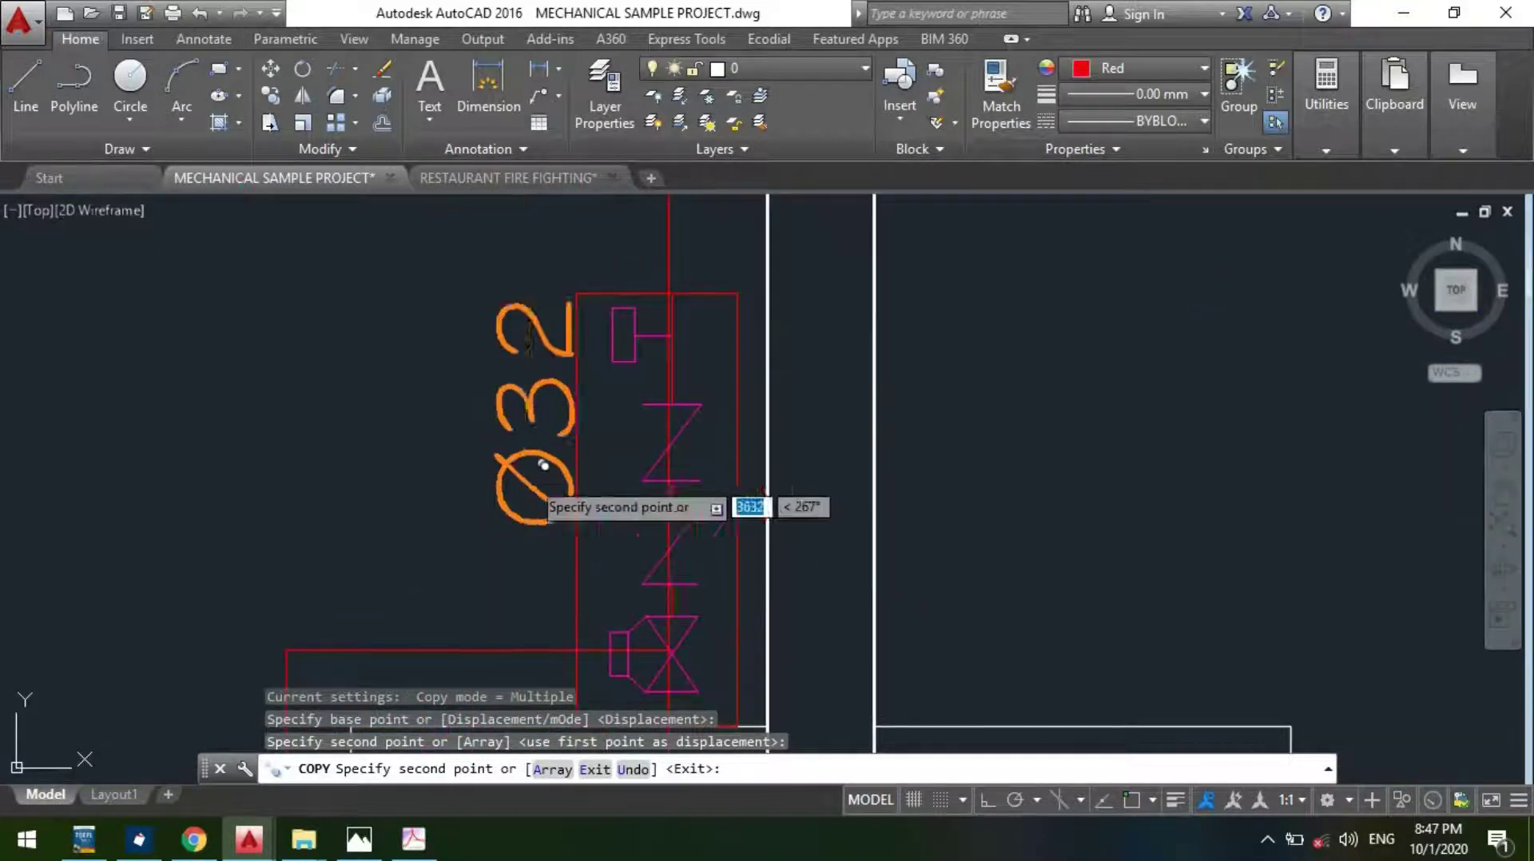
scroll(643, 531, "down", 3)
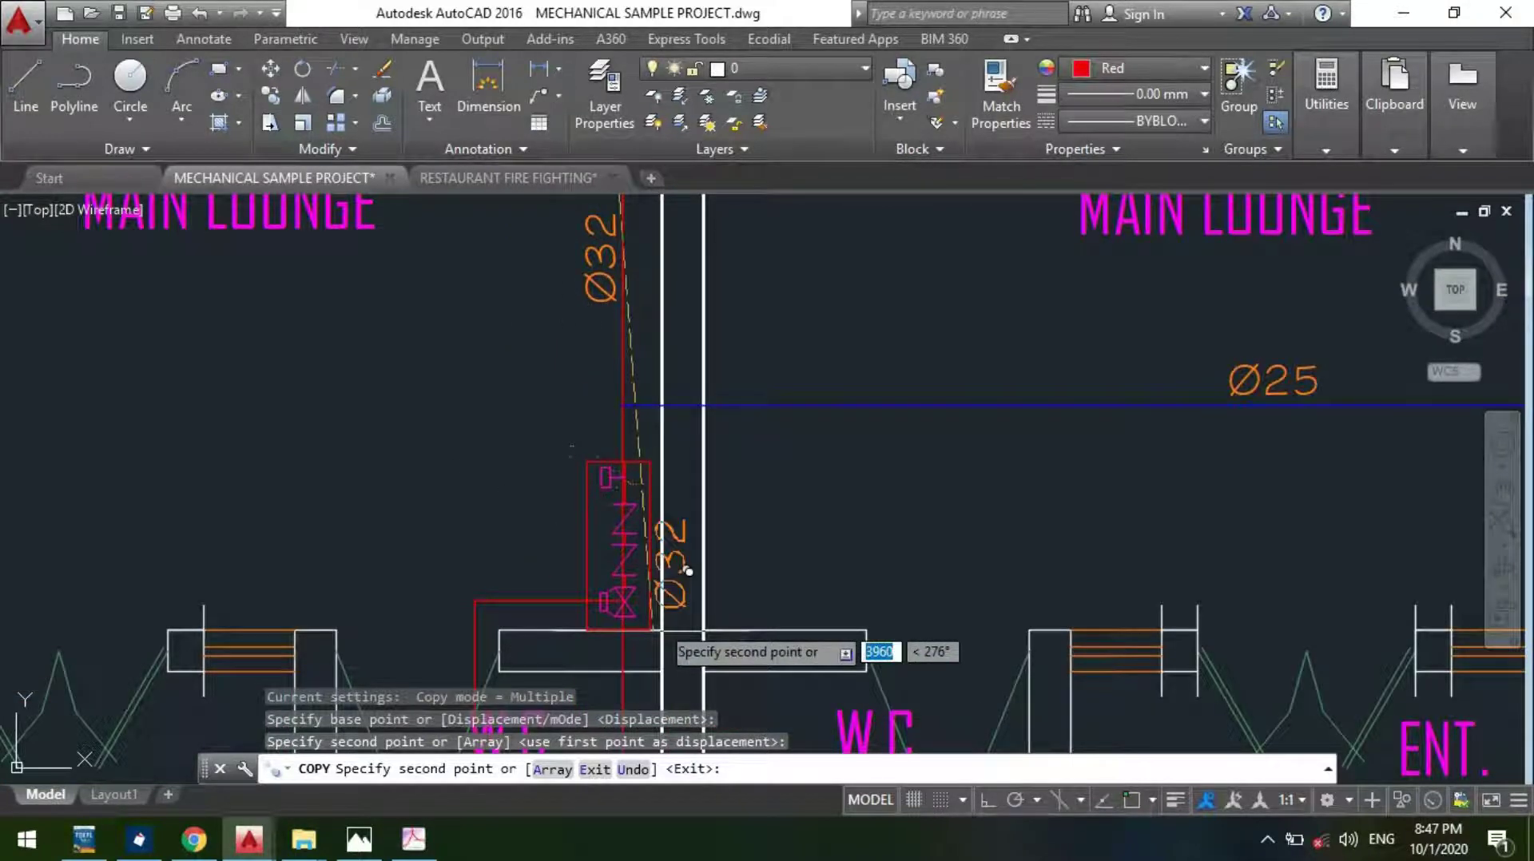
scroll(688, 572, "up", 2)
scroll(591, 512, "down", 6)
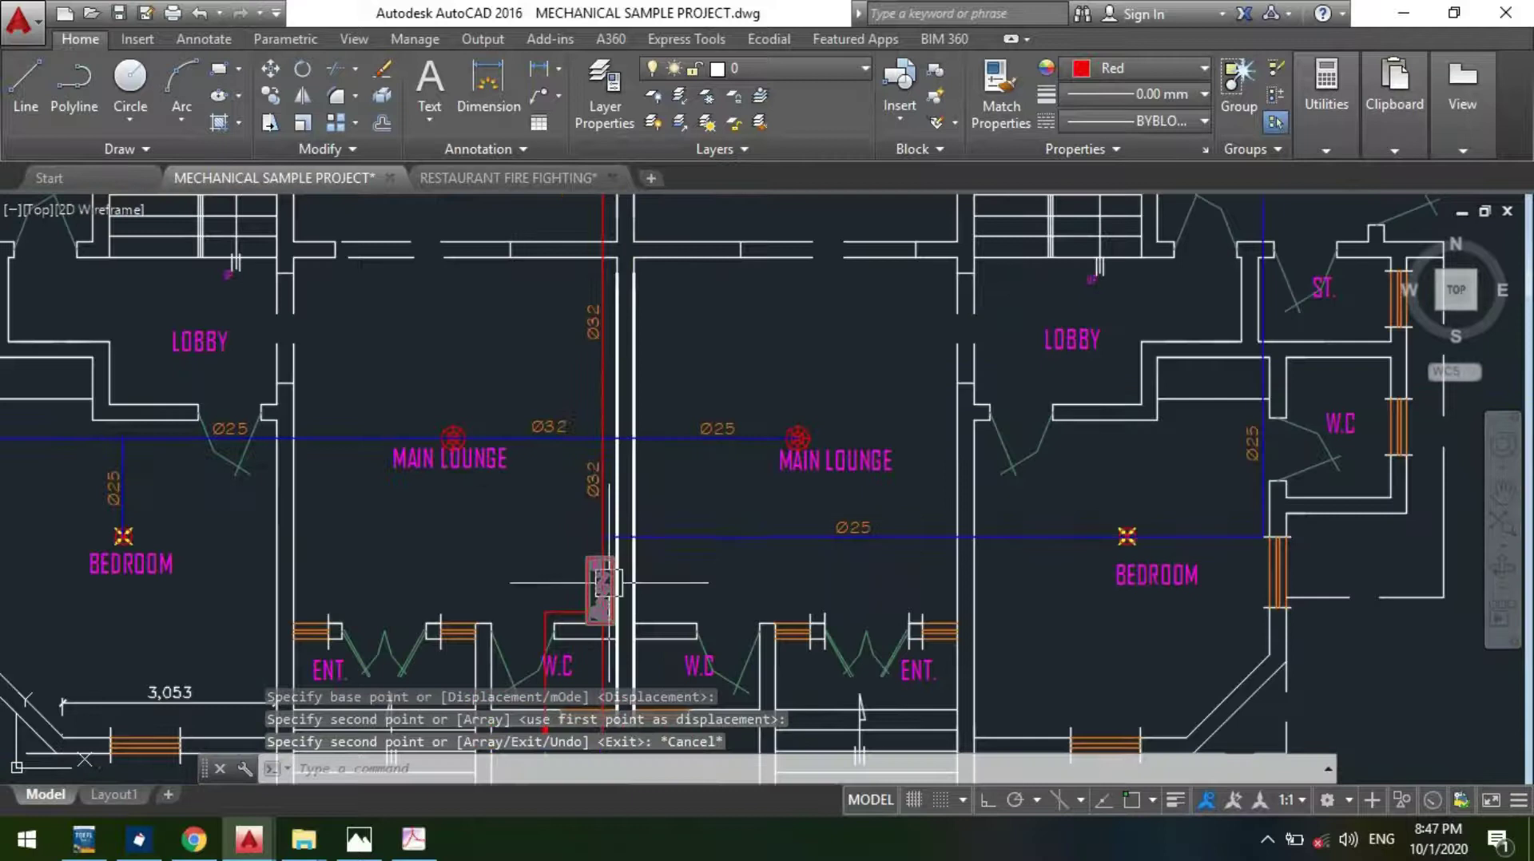
scroll(607, 577, "down", 1)
key("Escape")
- Check the pipe diameters against sprinkler counts in the pipe schedule.jpg image, and return to the AutoCAD drawing
scroll(591, 536, "up", 3)
scroll(656, 448, "down", 3)
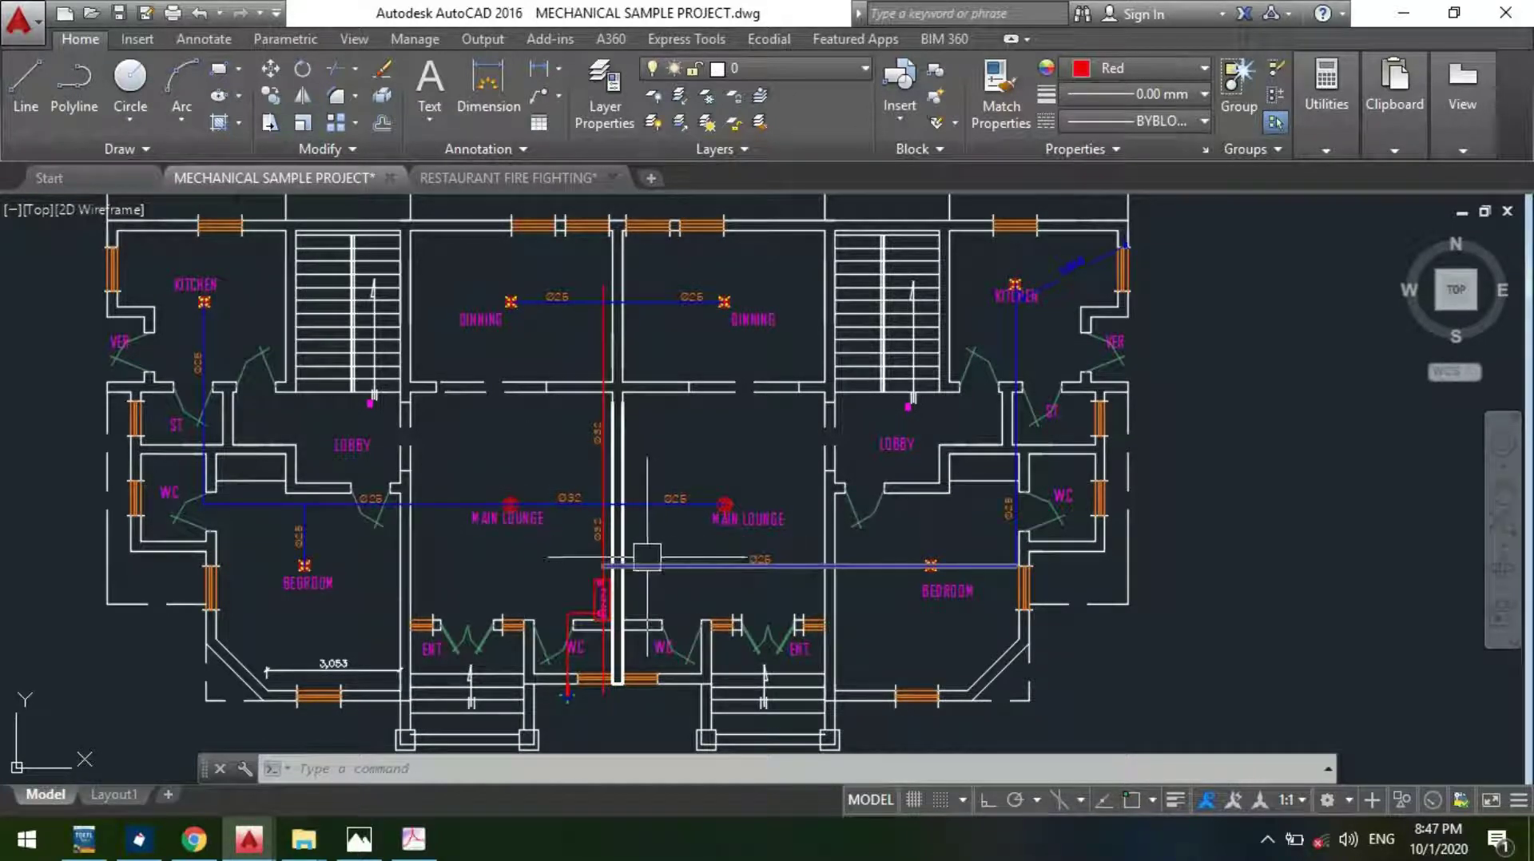
scroll(650, 555, "up", 2)
left_click(358, 840)
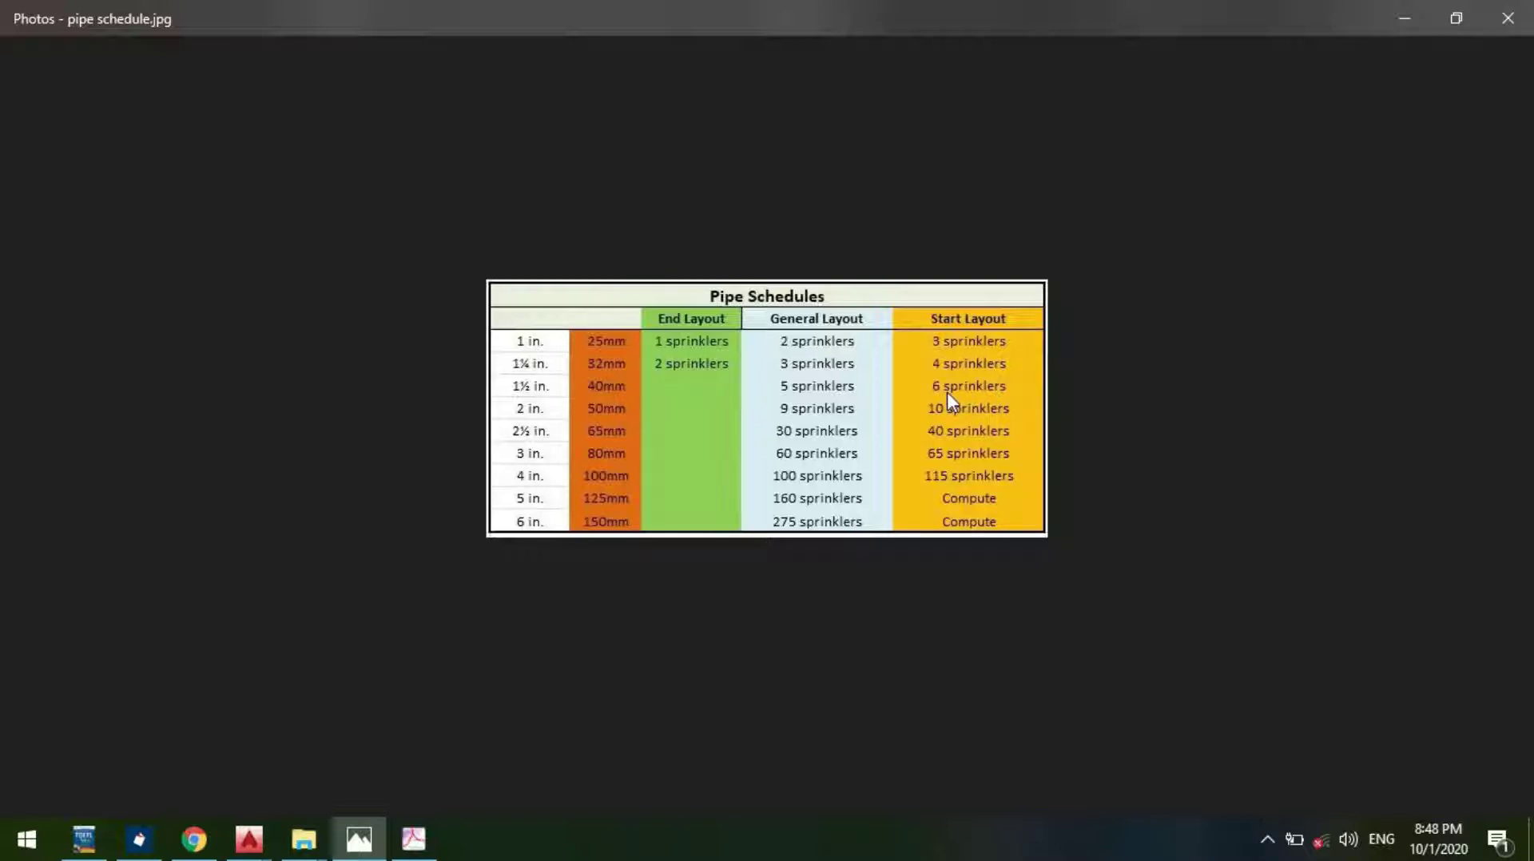
left_click(358, 840)
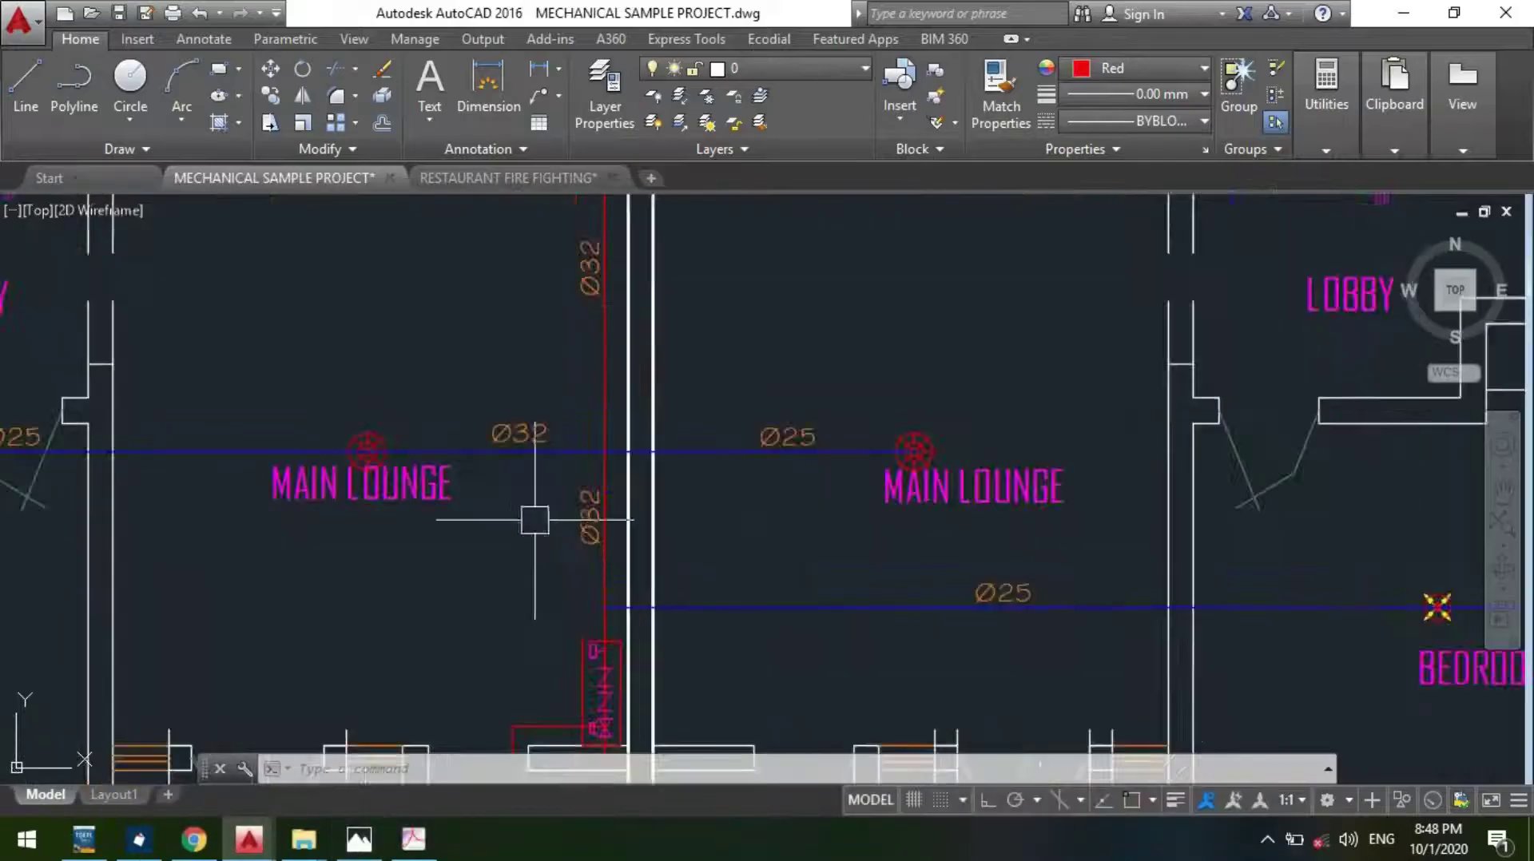
- Change the vertical label on the red main between the lounge branch and the bedroom branch to Ø40
left_click(595, 533)
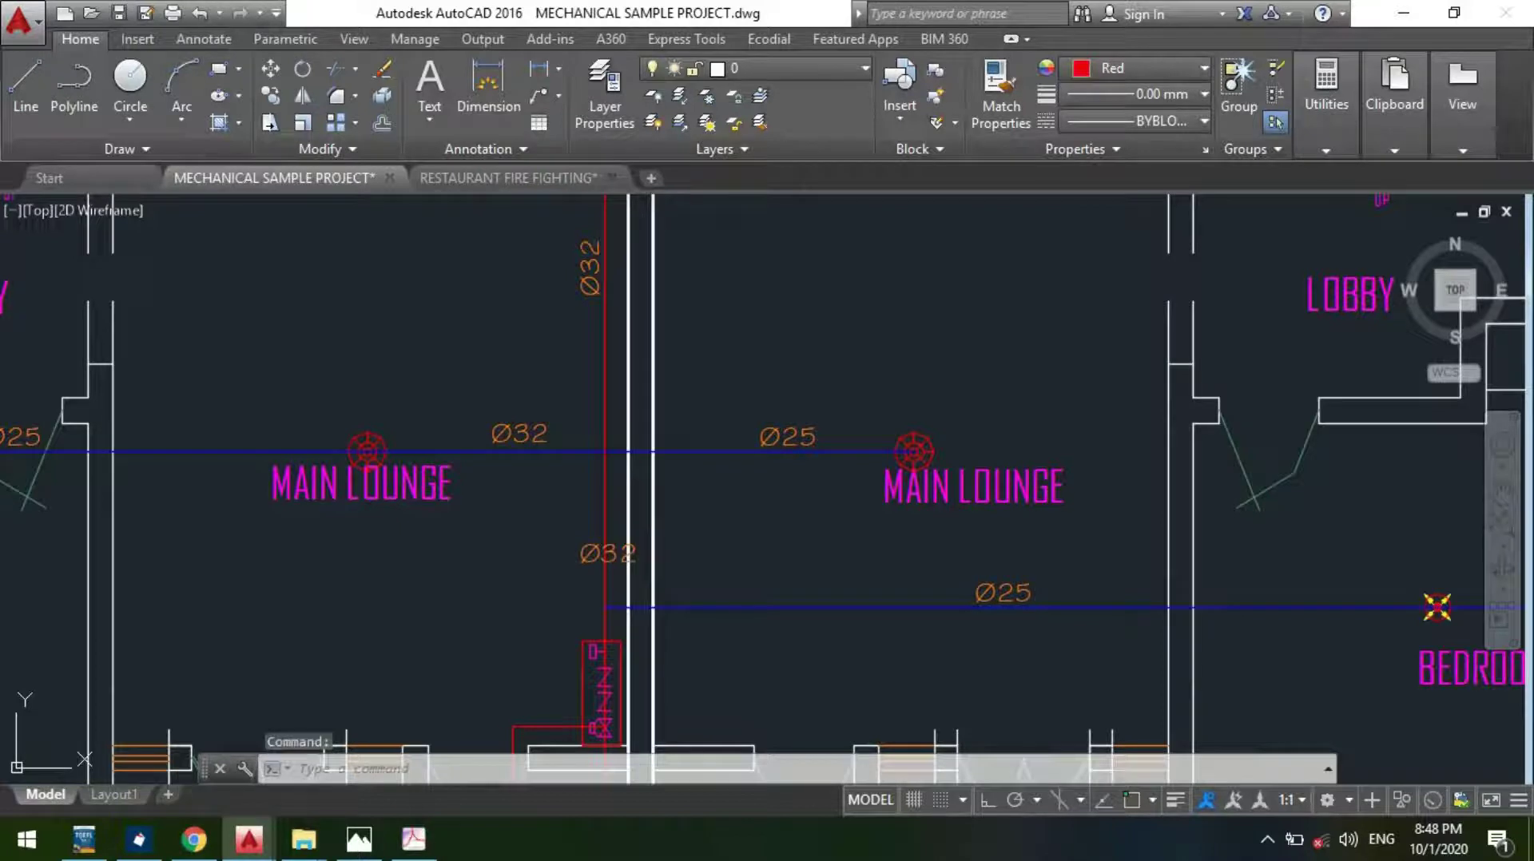
double_click(607, 553)
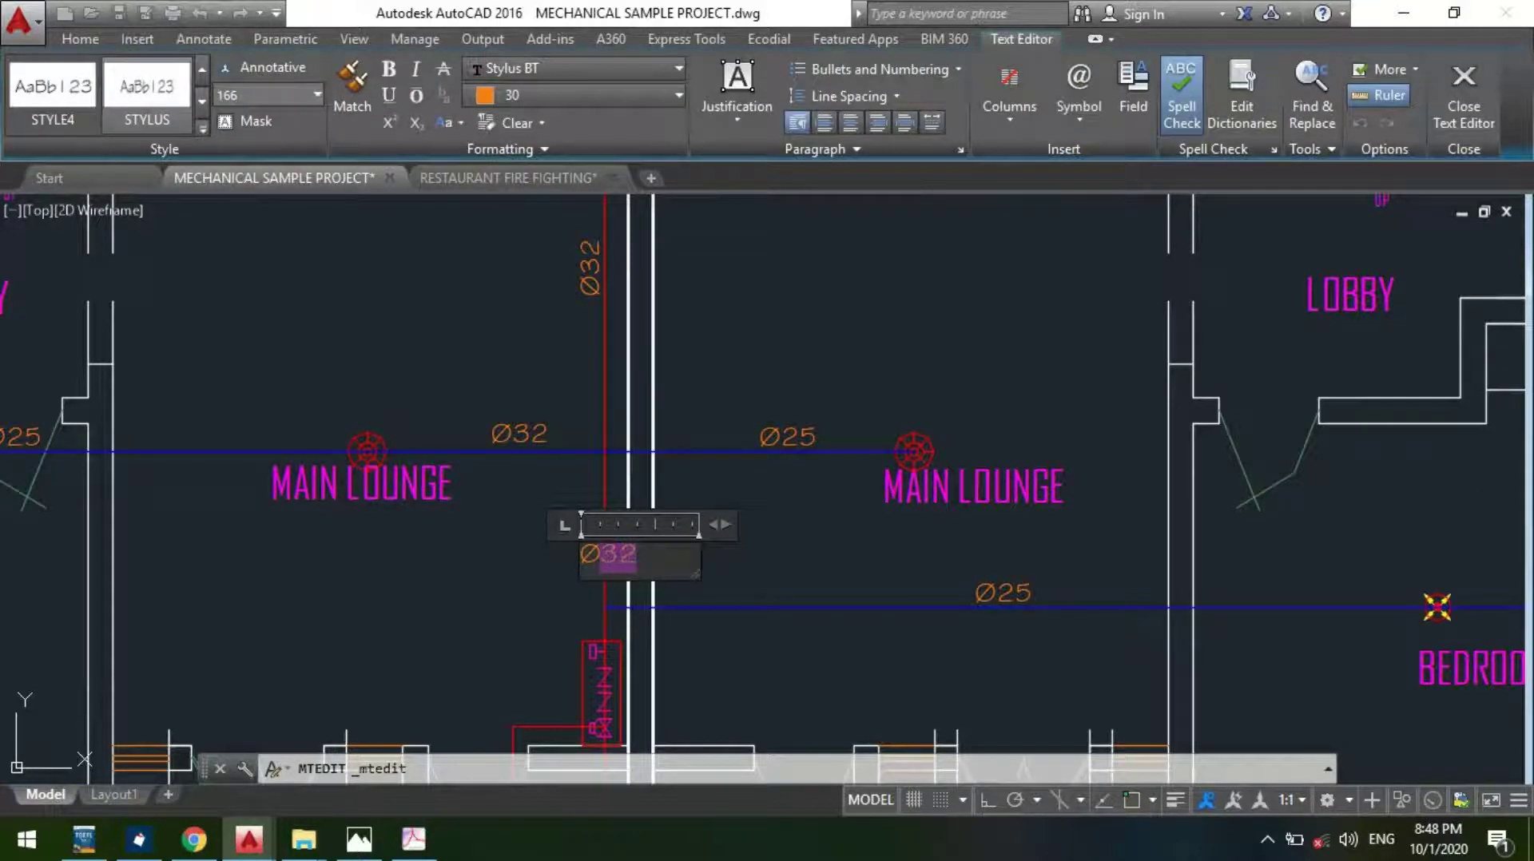
left_click(685, 453)
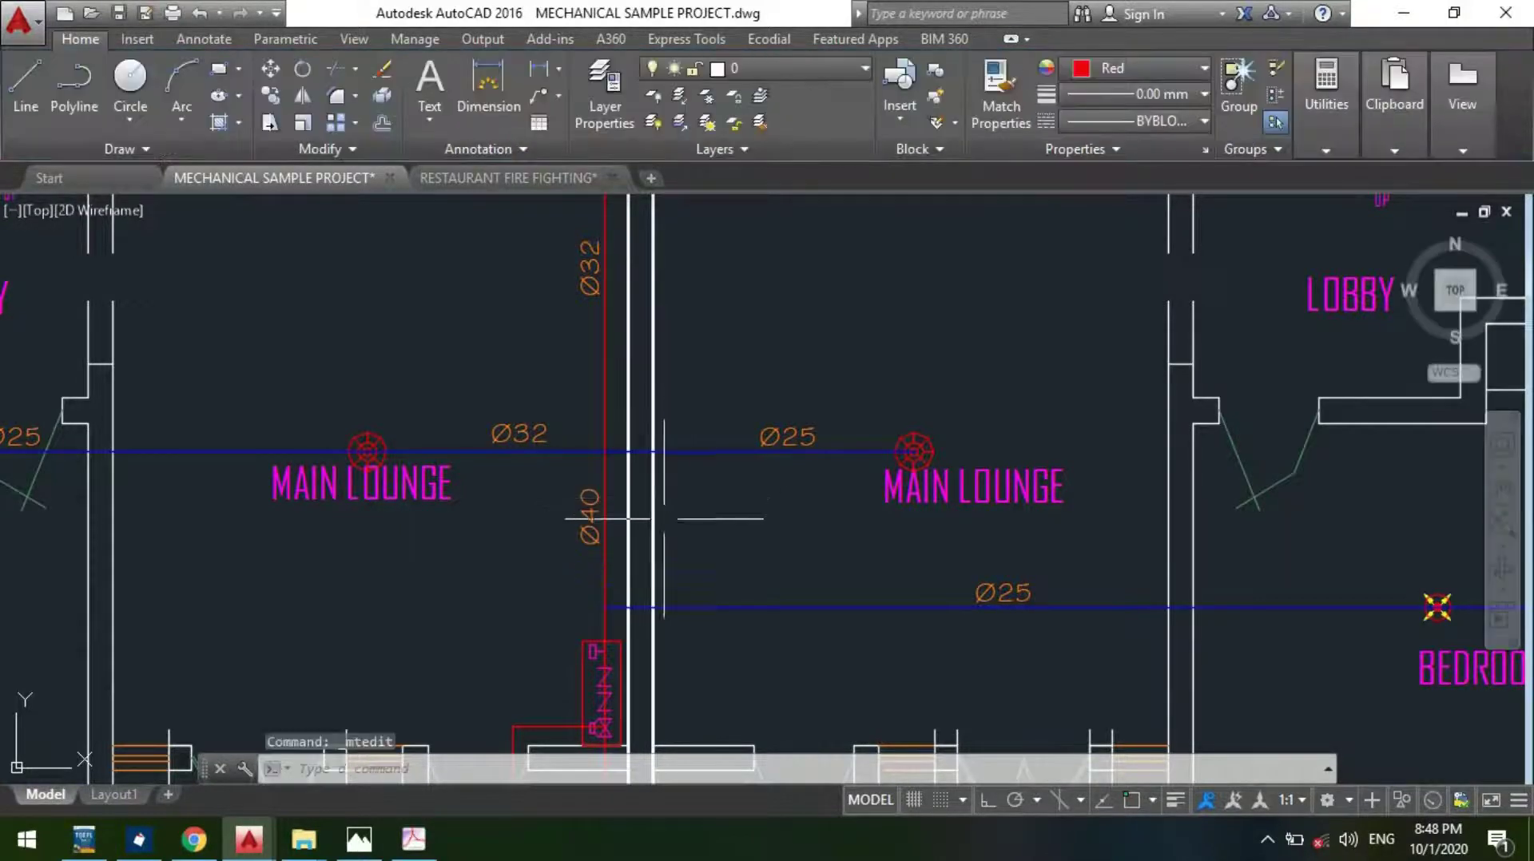
- Check the ground floor pipe sizes against the pipe schedule image and inspect the red main's lower end by the W.C
scroll(647, 512, "down", 2)
scroll(666, 570, "down", 2)
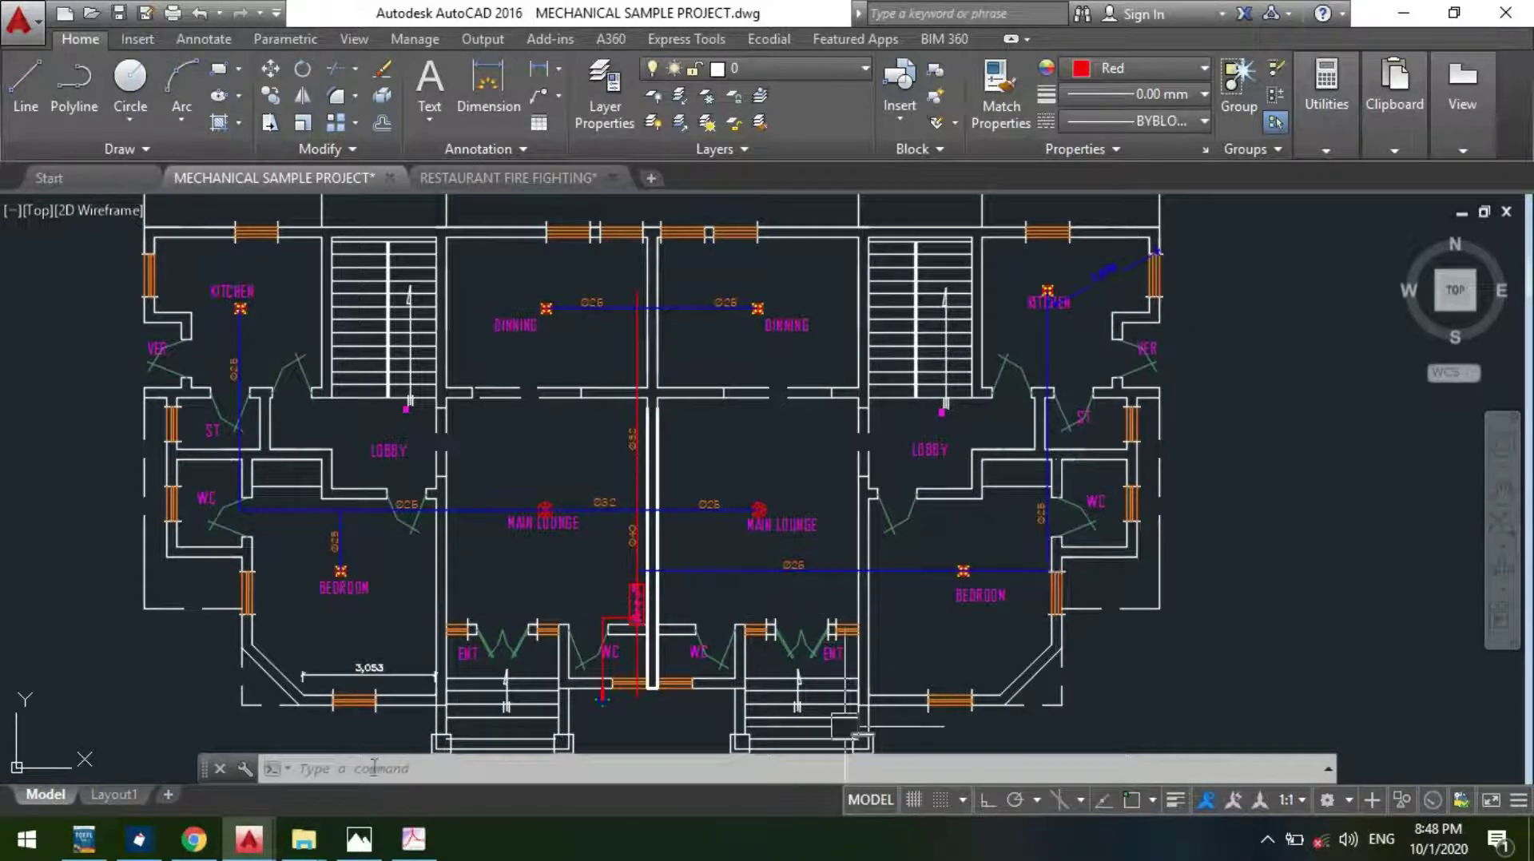
left_click(359, 838)
left_click(360, 839)
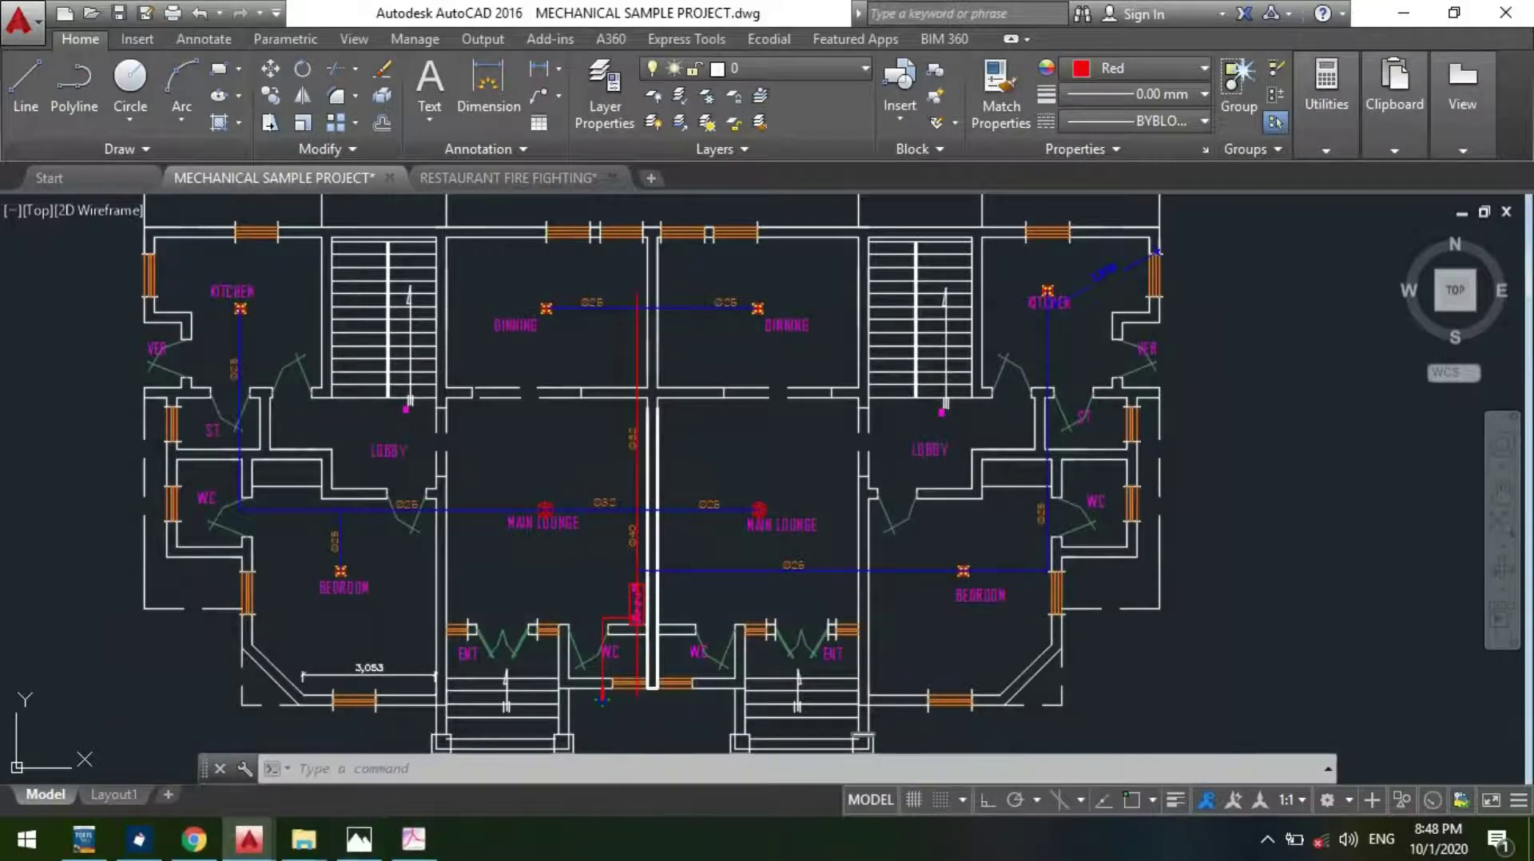
scroll(719, 511, "up", 3)
scroll(611, 518, "down", 6)
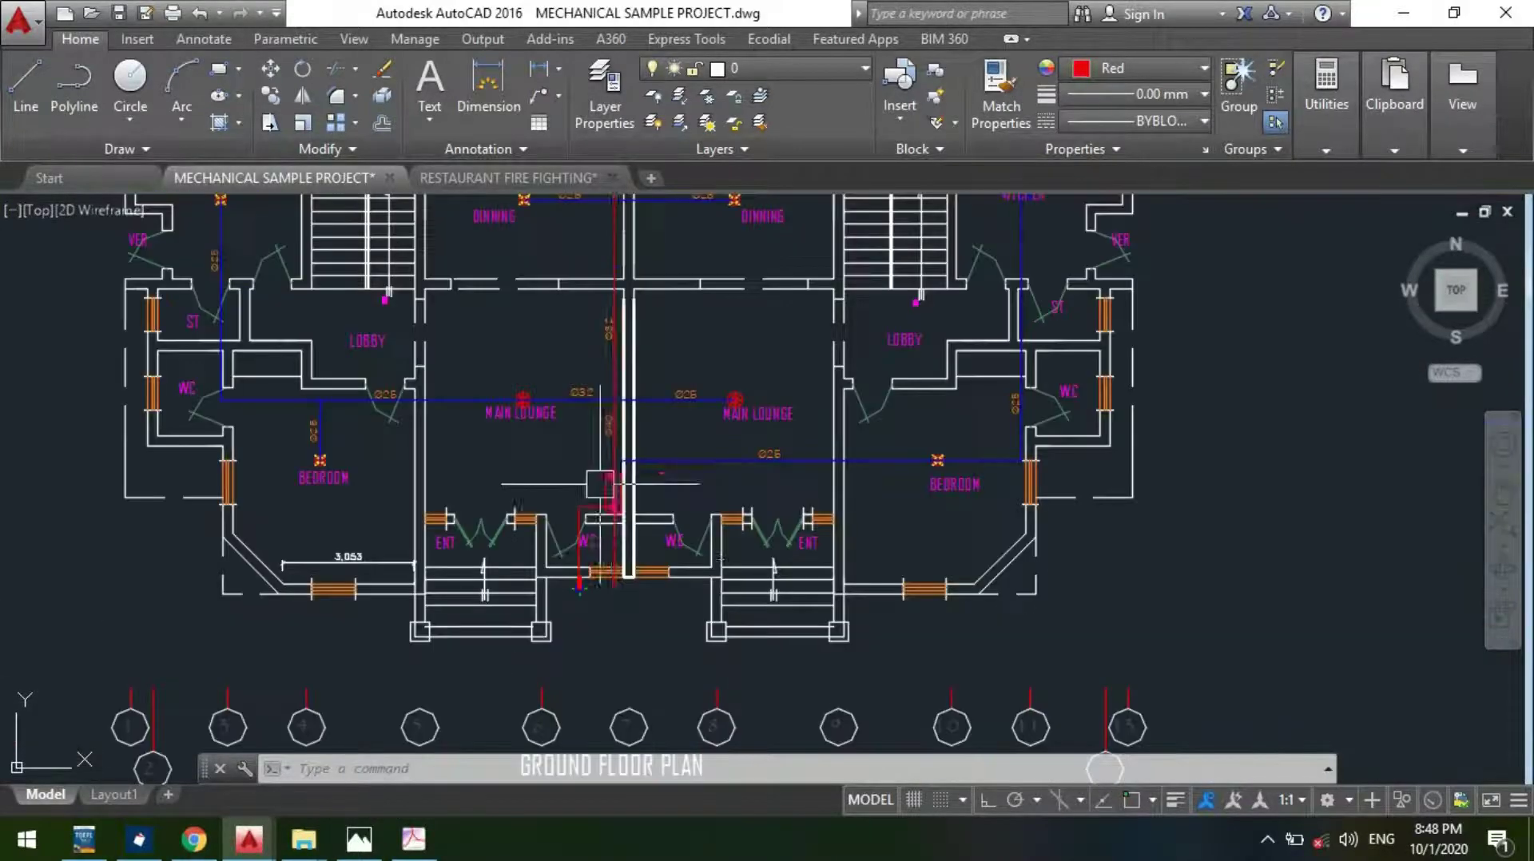
scroll(610, 659, "up", 4)
scroll(610, 647, "up", 4)
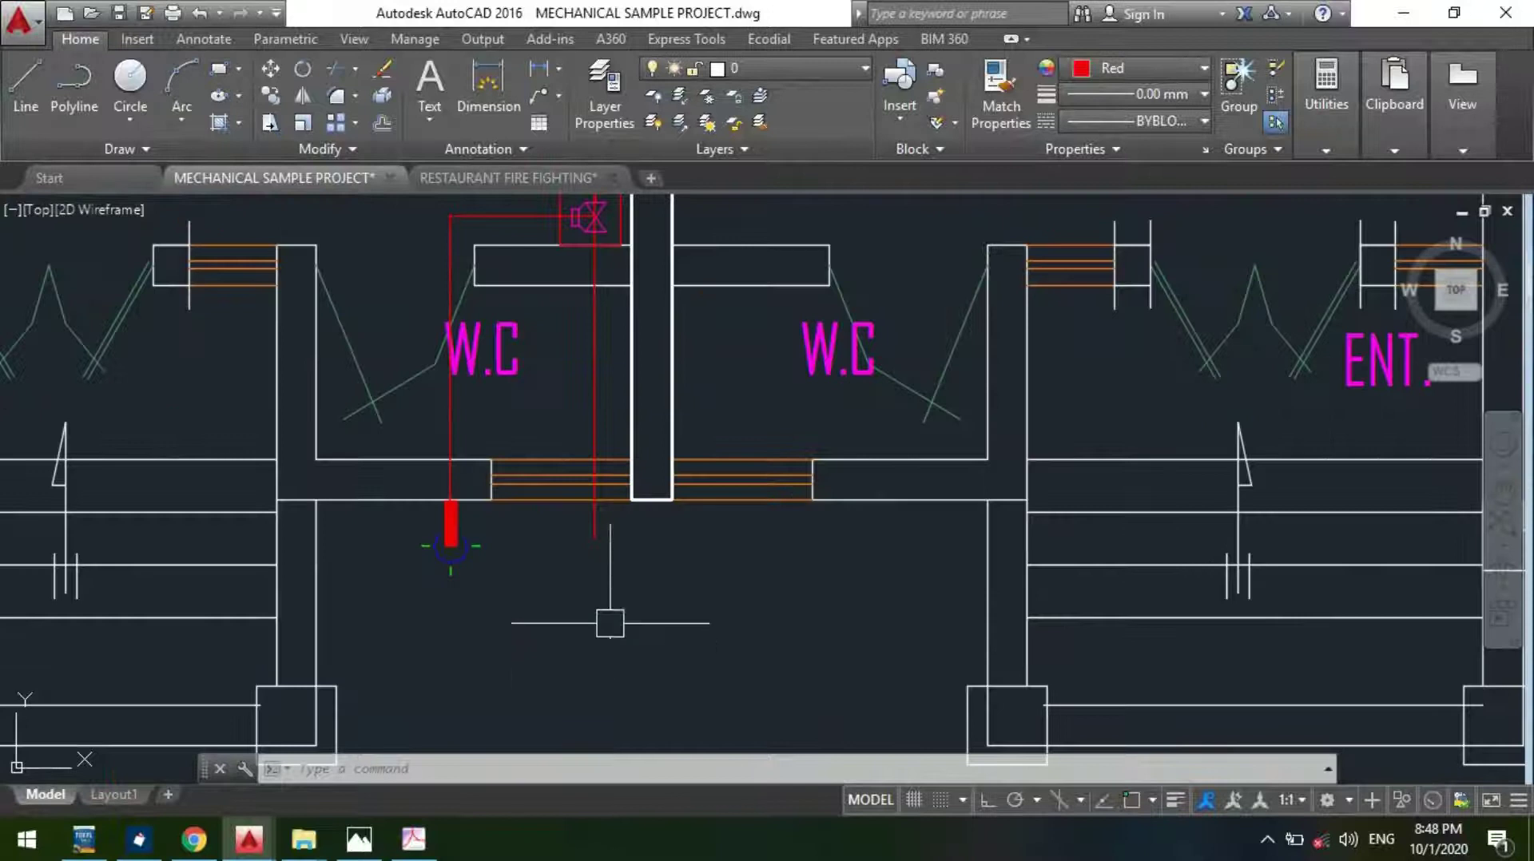
scroll(589, 553, "up", 2)
scroll(590, 553, "down", 2)
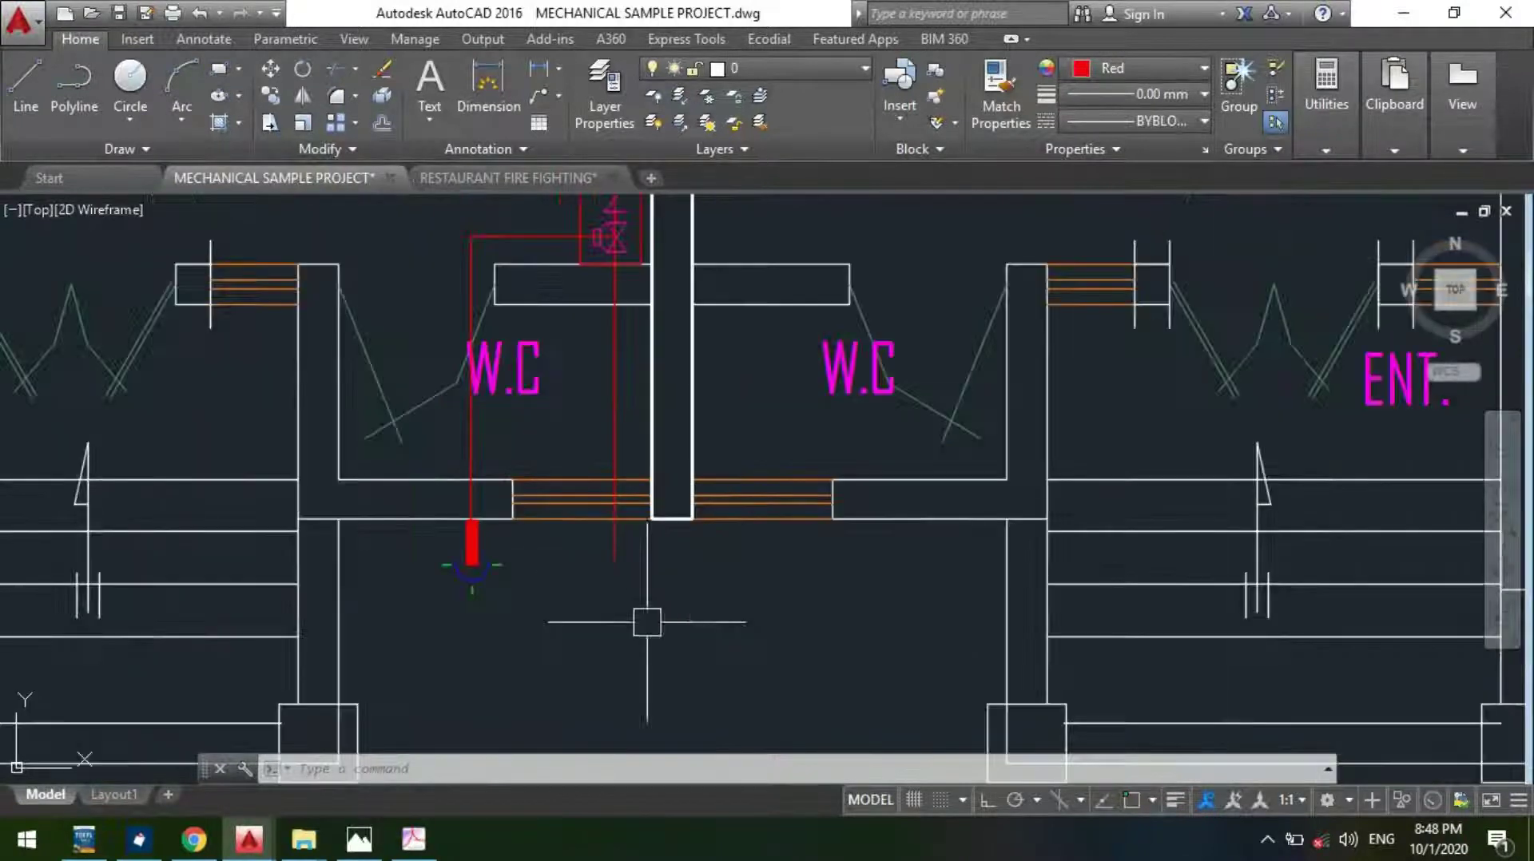
scroll(615, 544, "down", 4)
scroll(607, 668, "down", 5)
scroll(542, 577, "up", 2)
scroll(541, 577, "up", 1)
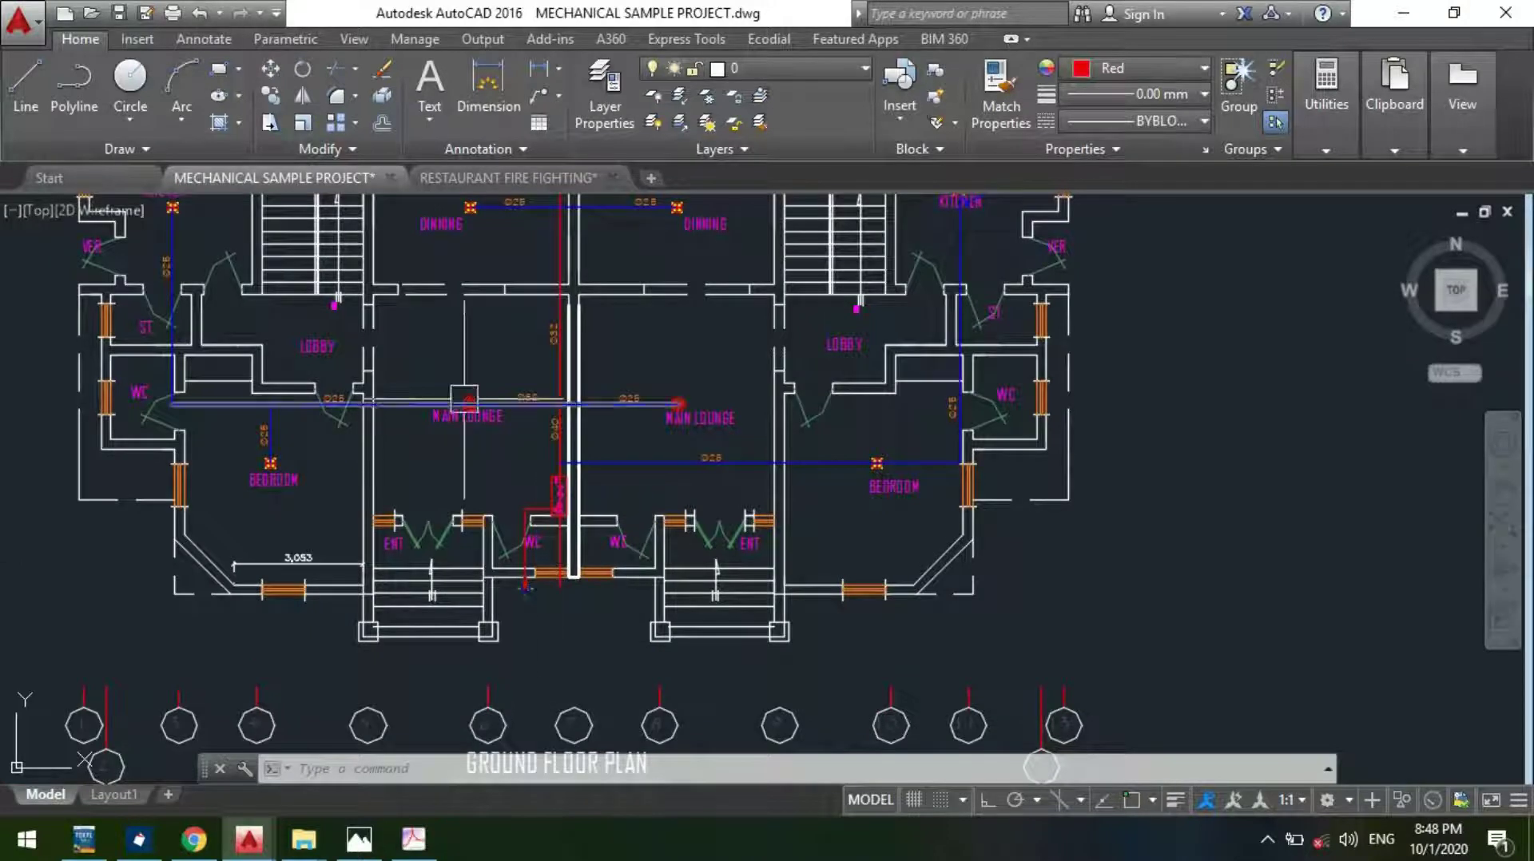
- Go from the ground floor plan to the first floor plan and examine its sprinkler and pipe layout
scroll(183, 436, "down", 5)
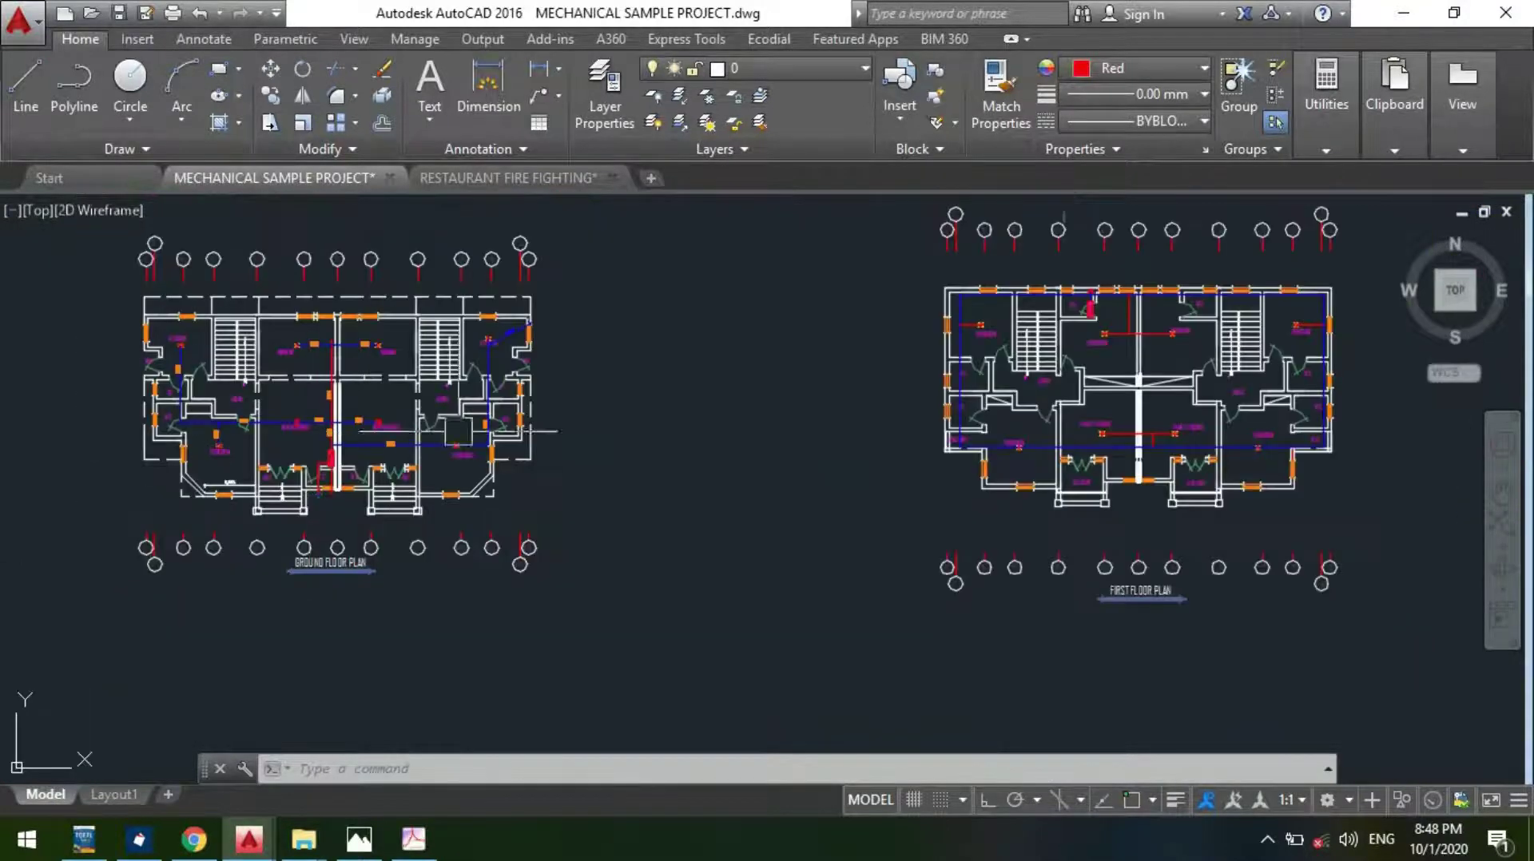
scroll(866, 495, "up", 4)
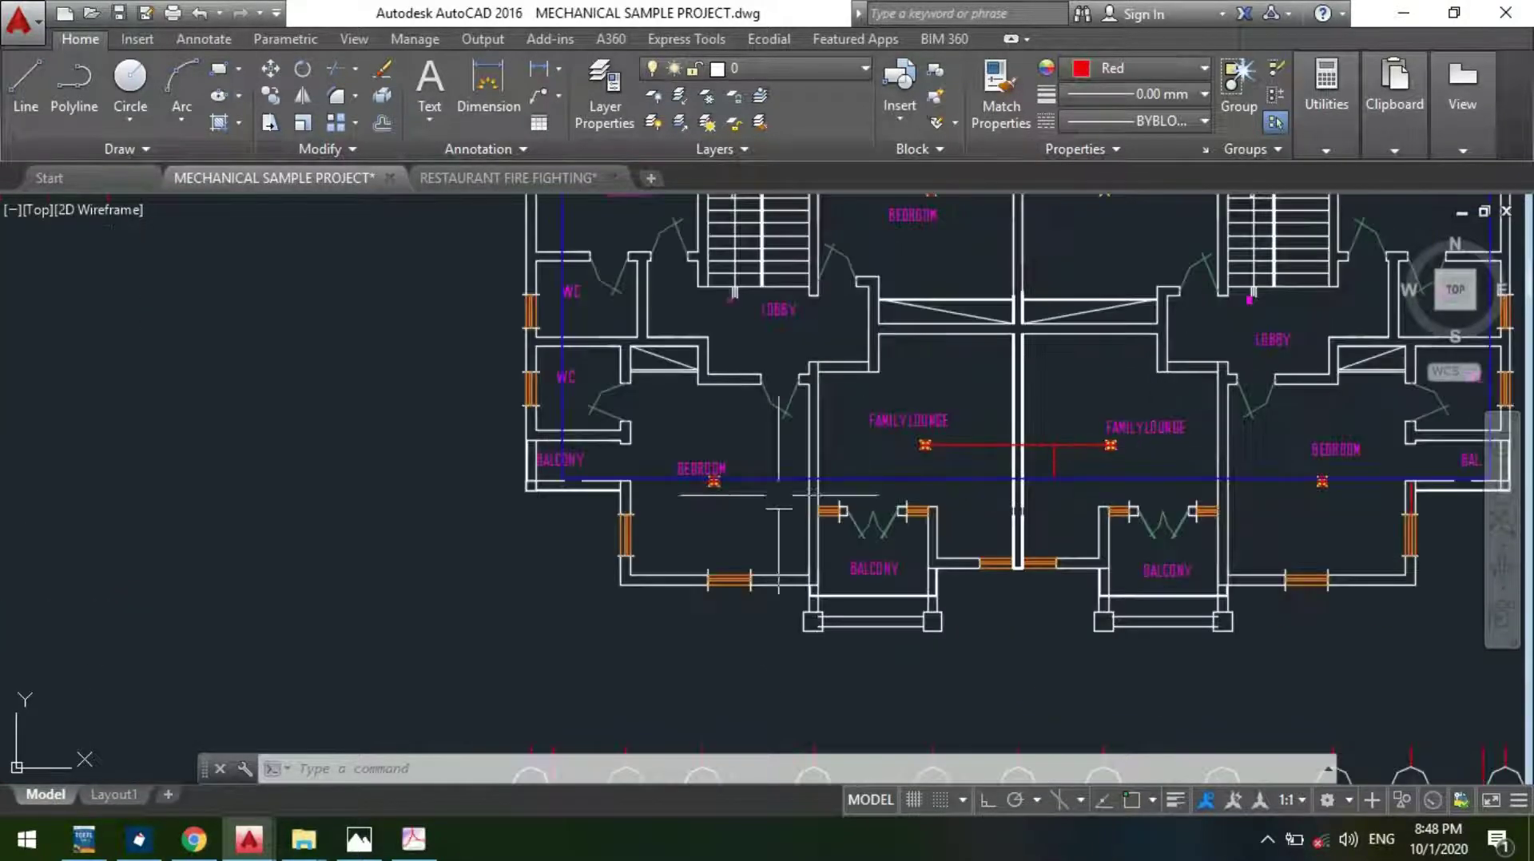
scroll(459, 587, "down", 3)
scroll(620, 414, "up", 3)
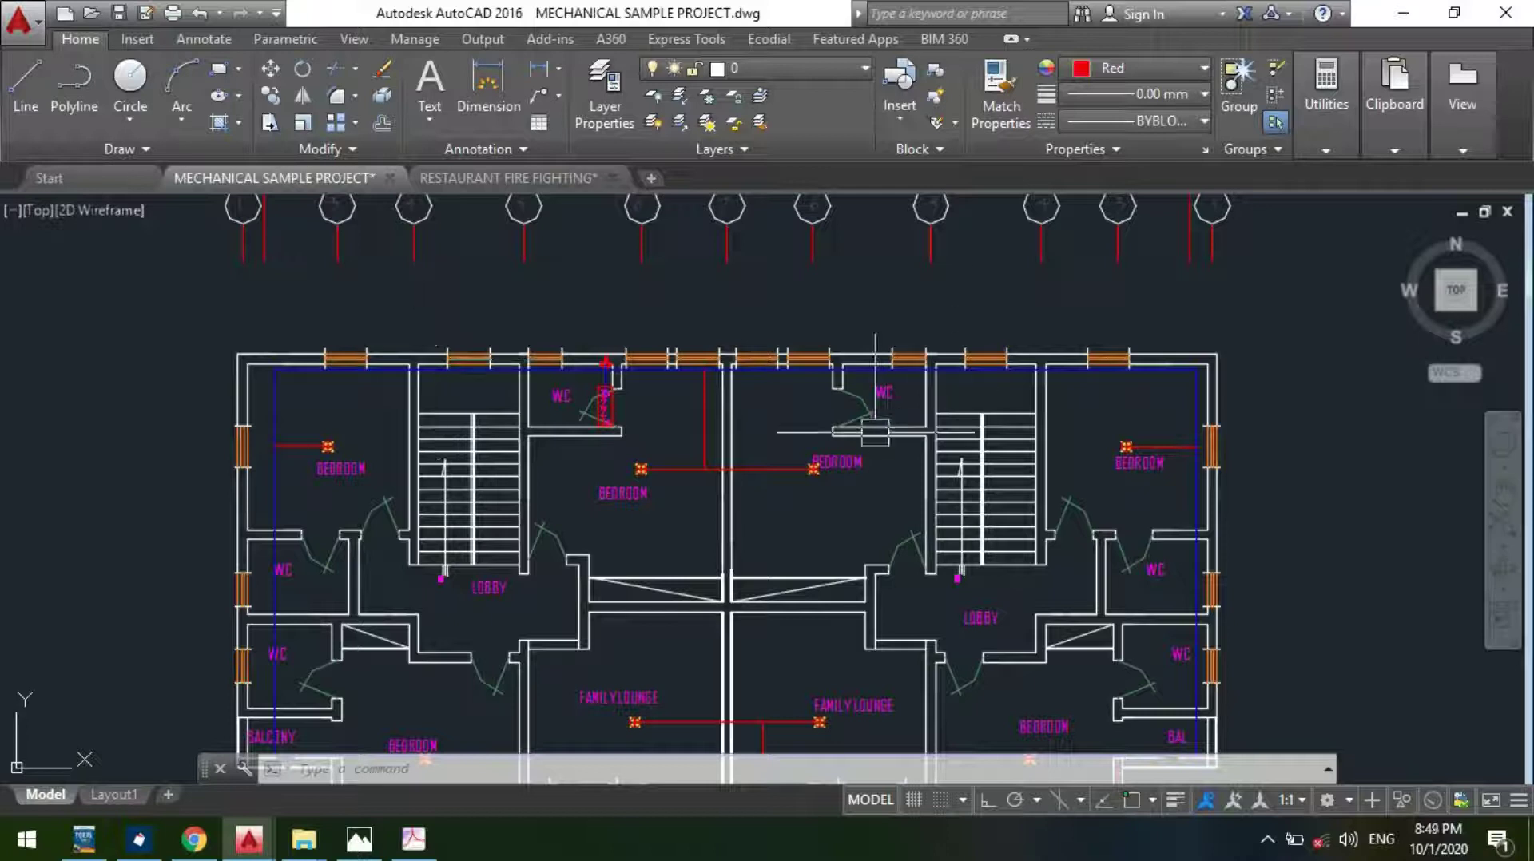
- Copy the Ø25 label from the ground floor dining branch to the sprinkler branch in the first floor's upper-left bedroom
scroll(228, 456, "up", 4)
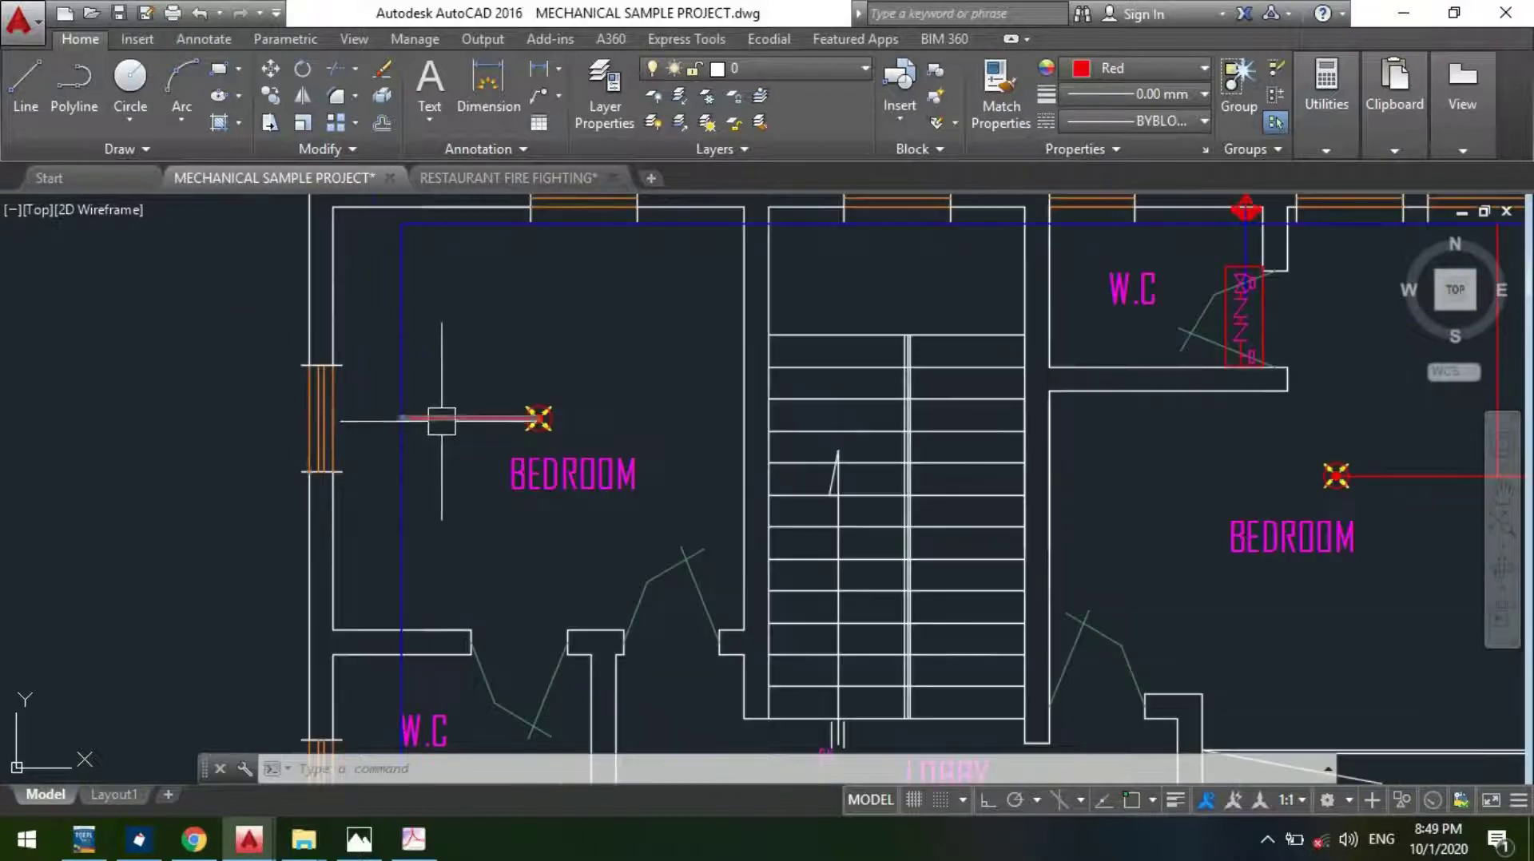
scroll(443, 422, "up", 1)
scroll(600, 411, "down", 6)
scroll(72, 457, "up", 1)
scroll(274, 375, "up", 6)
left_click(330, 333)
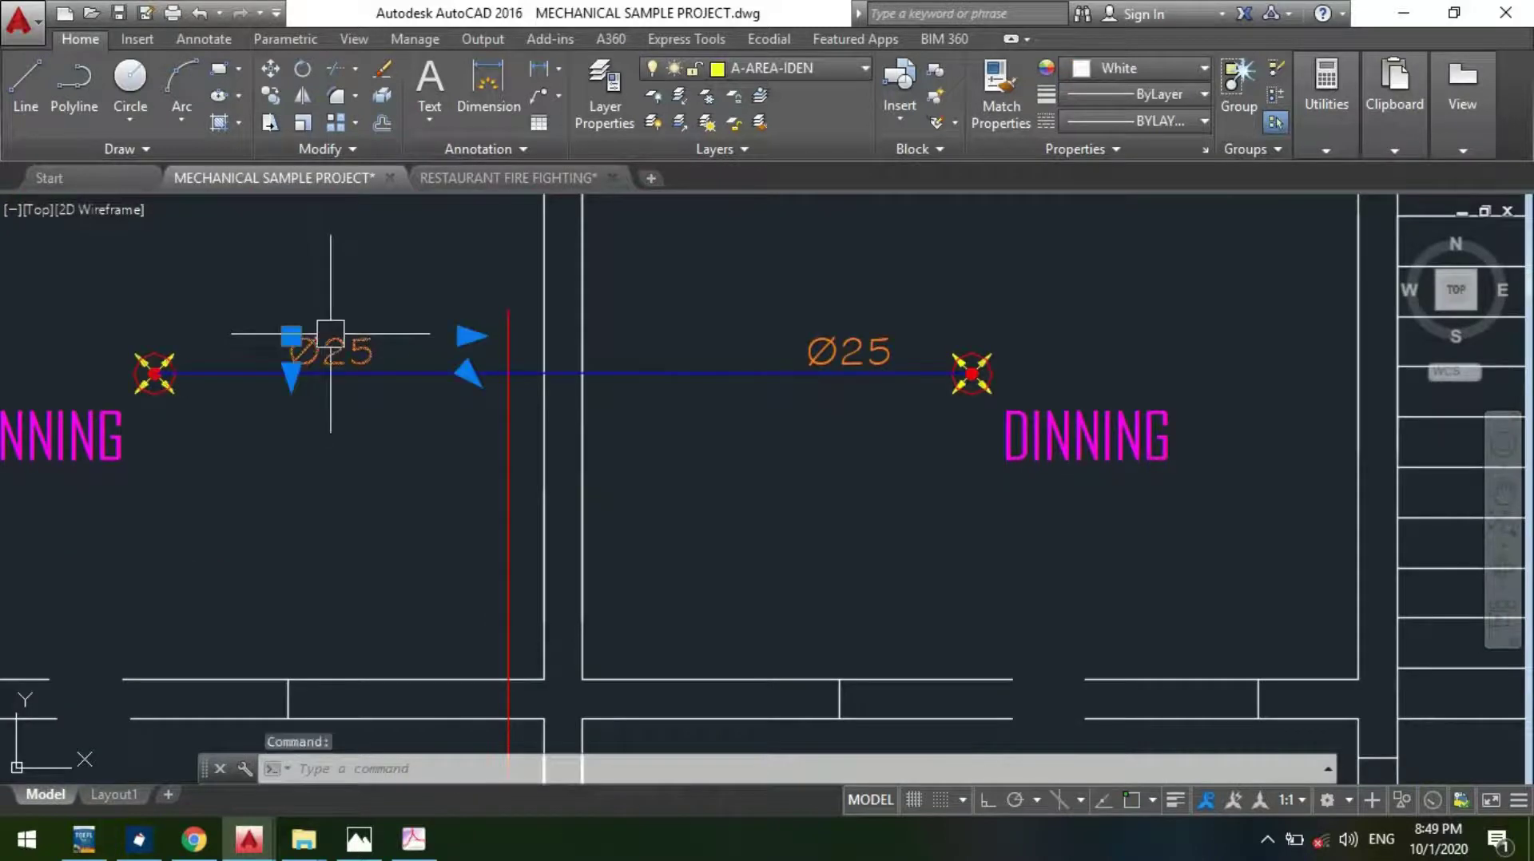
type("o")
key("Return")
left_click(330, 333)
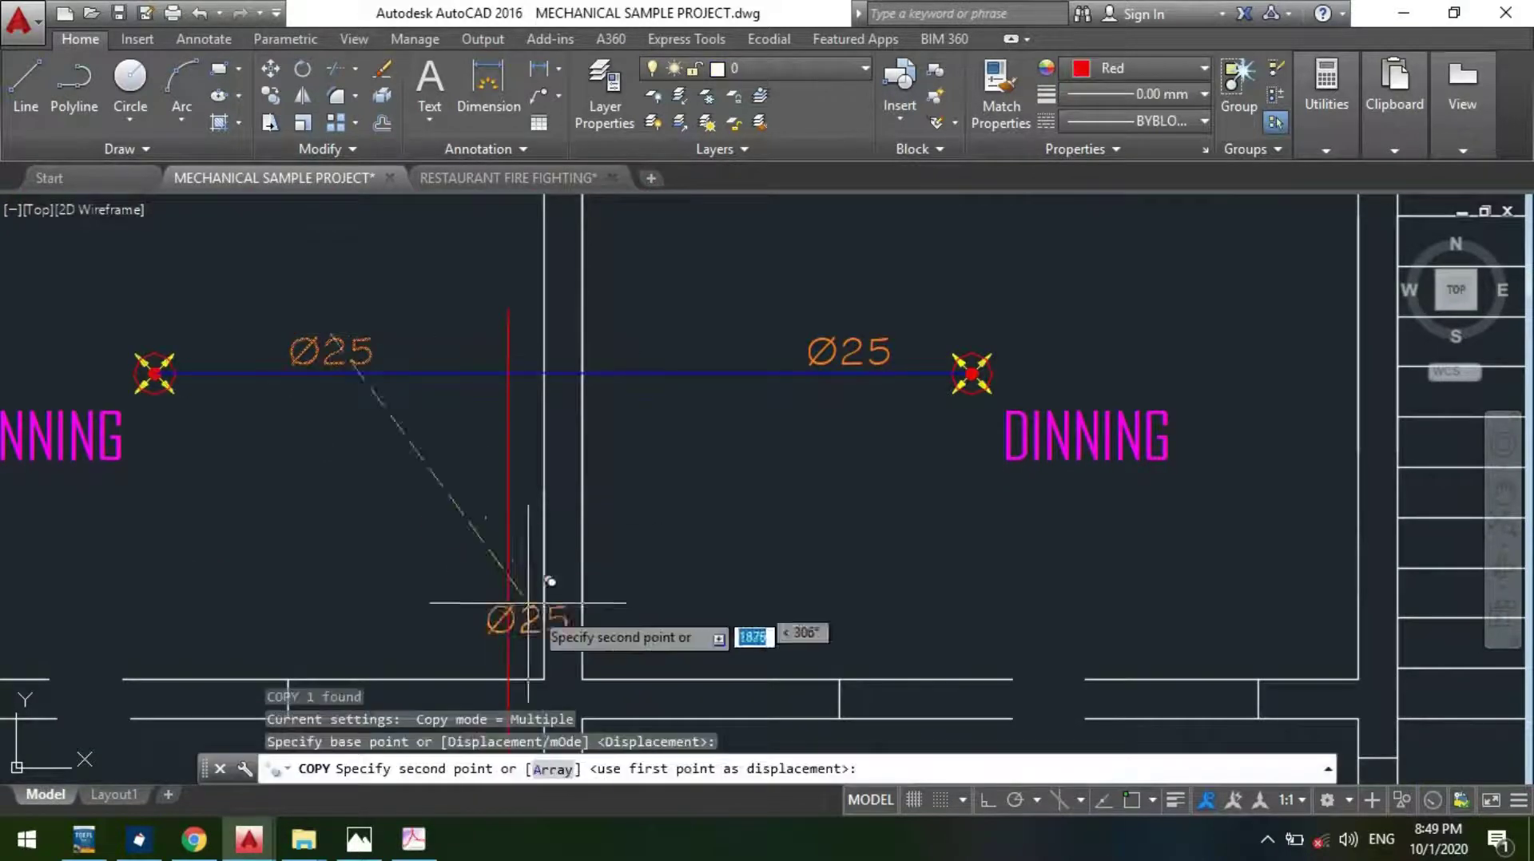
scroll(212, 595, "down", 2)
scroll(232, 573, "down", 5)
scroll(919, 440, "up", 4)
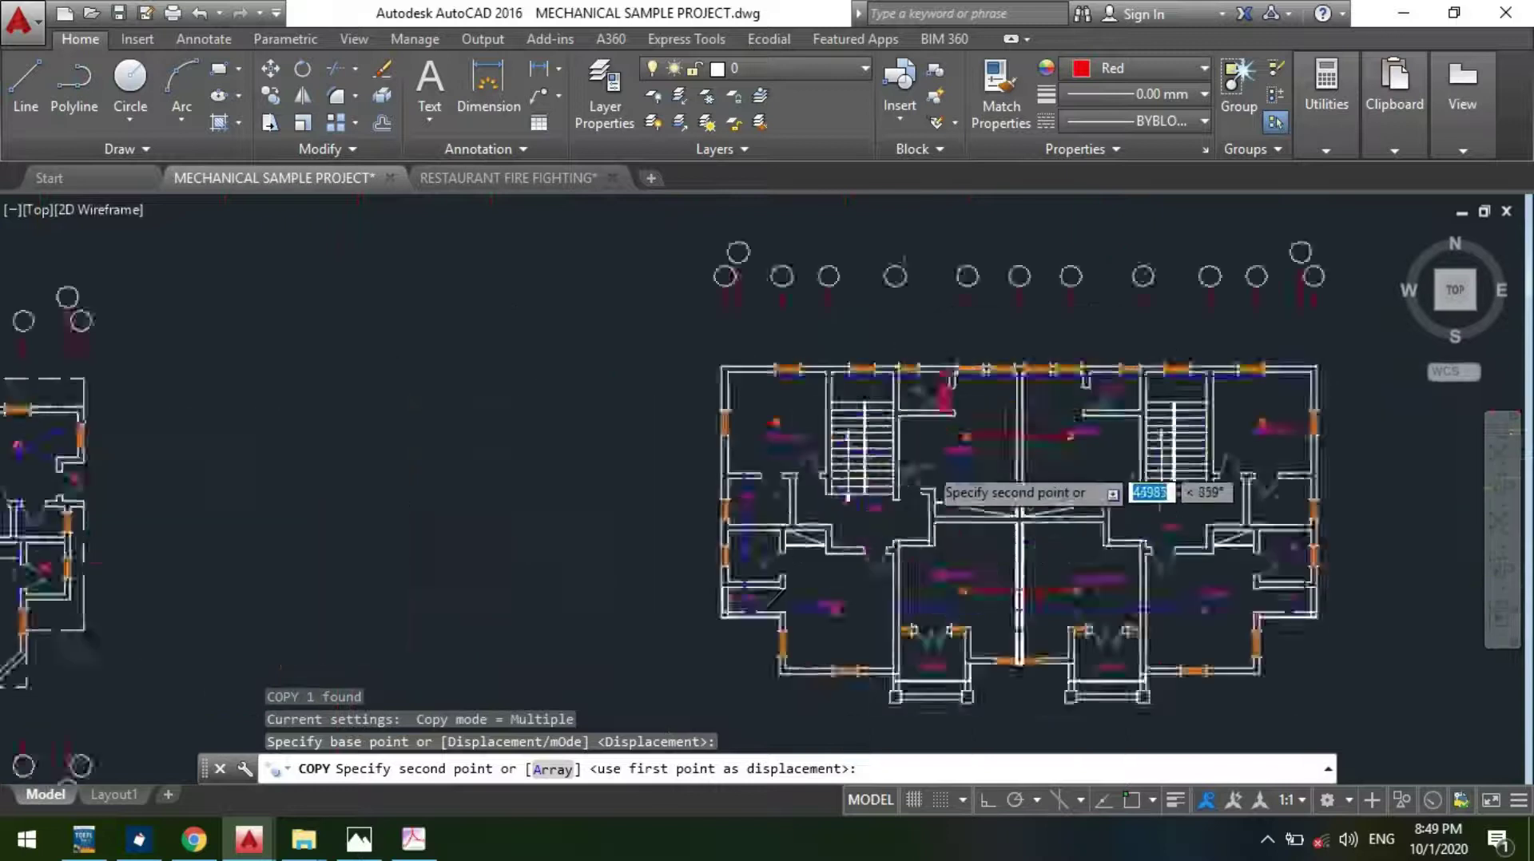
scroll(479, 355, "up", 5)
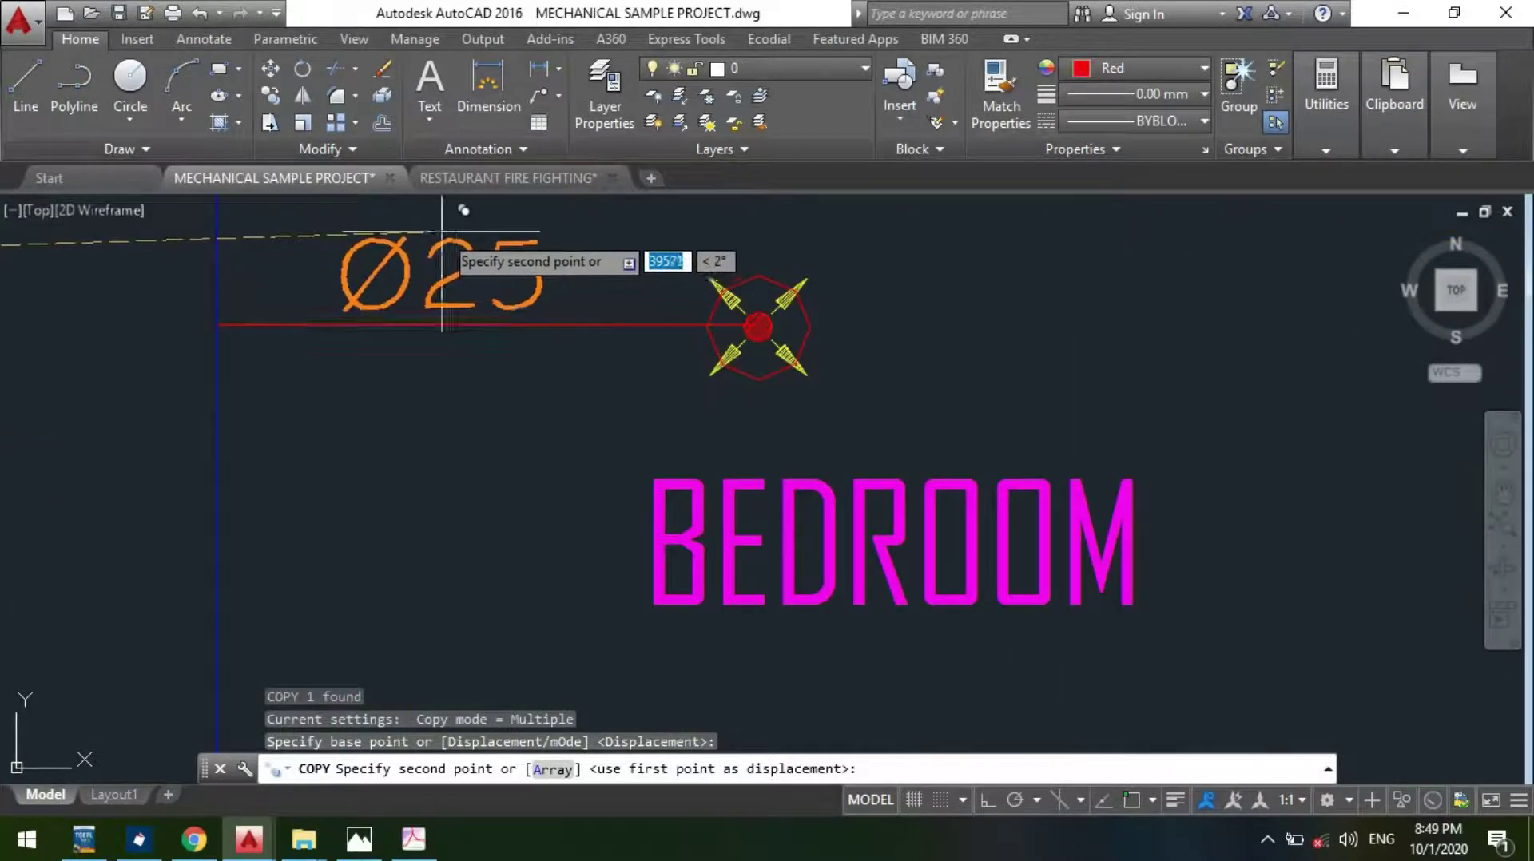
left_click(405, 244)
- Place Ø25 label copies beside the family lounge branch's short vertical pipe and above its horizontal pipe near the left sprinkler
scroll(405, 244, "down", 5)
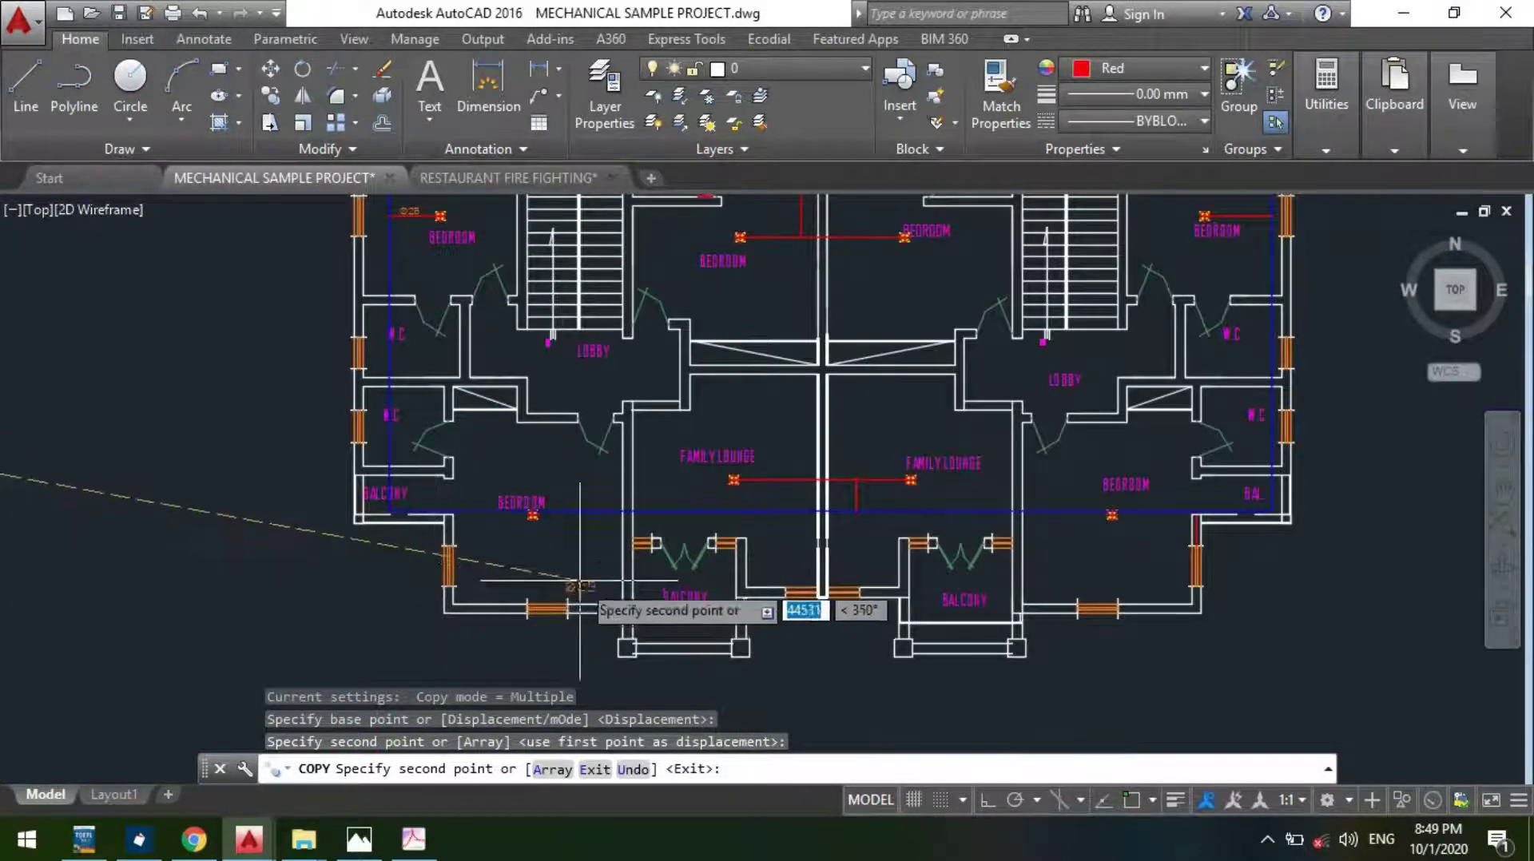
scroll(397, 418, "up", 4)
scroll(397, 418, "up", 4)
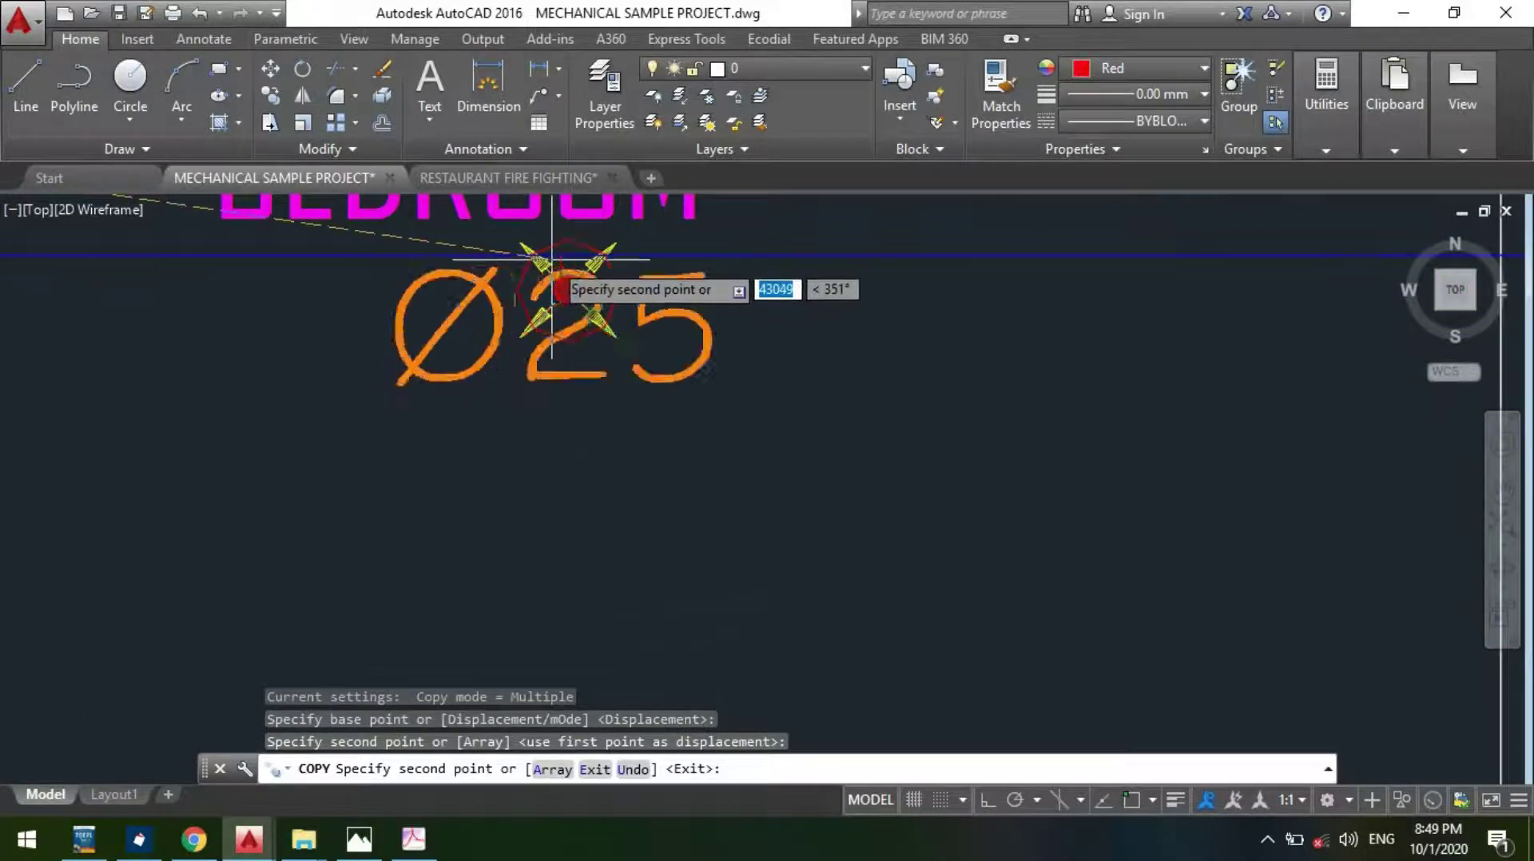
scroll(487, 383, "down", 6)
scroll(755, 399, "up", 1)
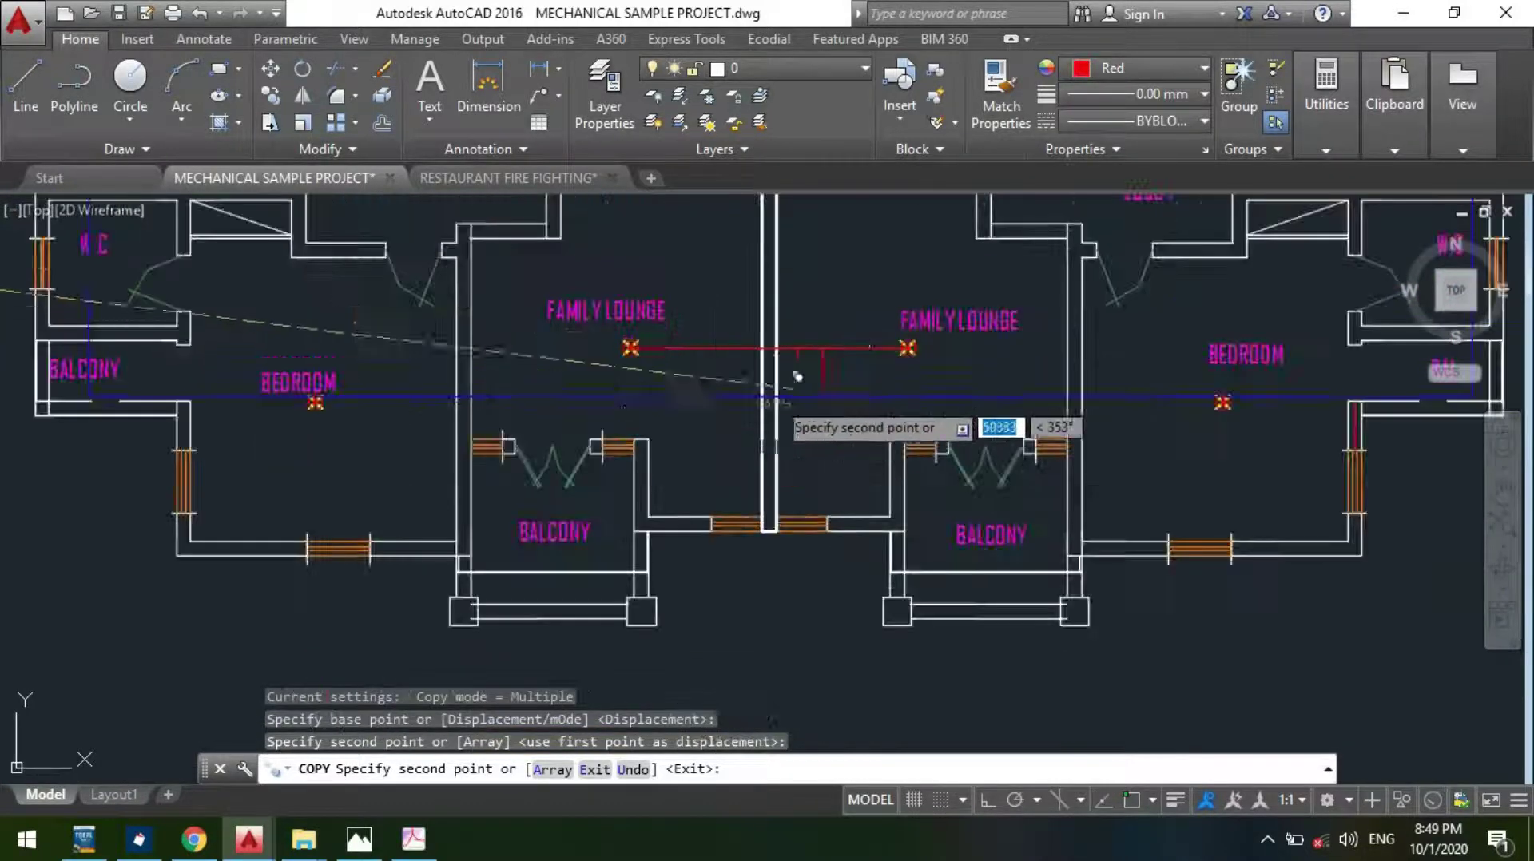
scroll(777, 380, "up", 4)
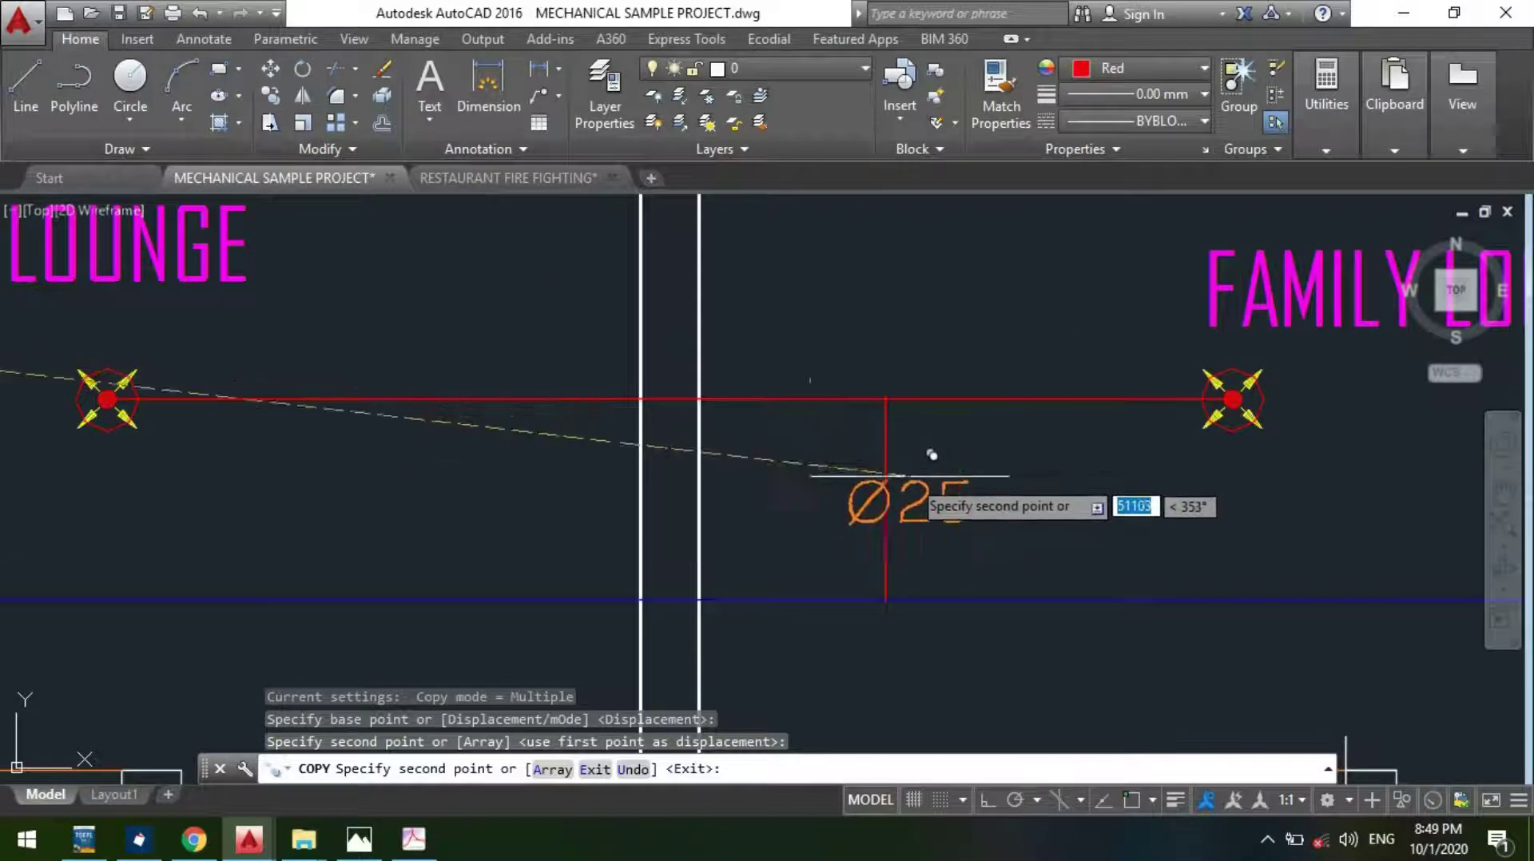
left_click(957, 471)
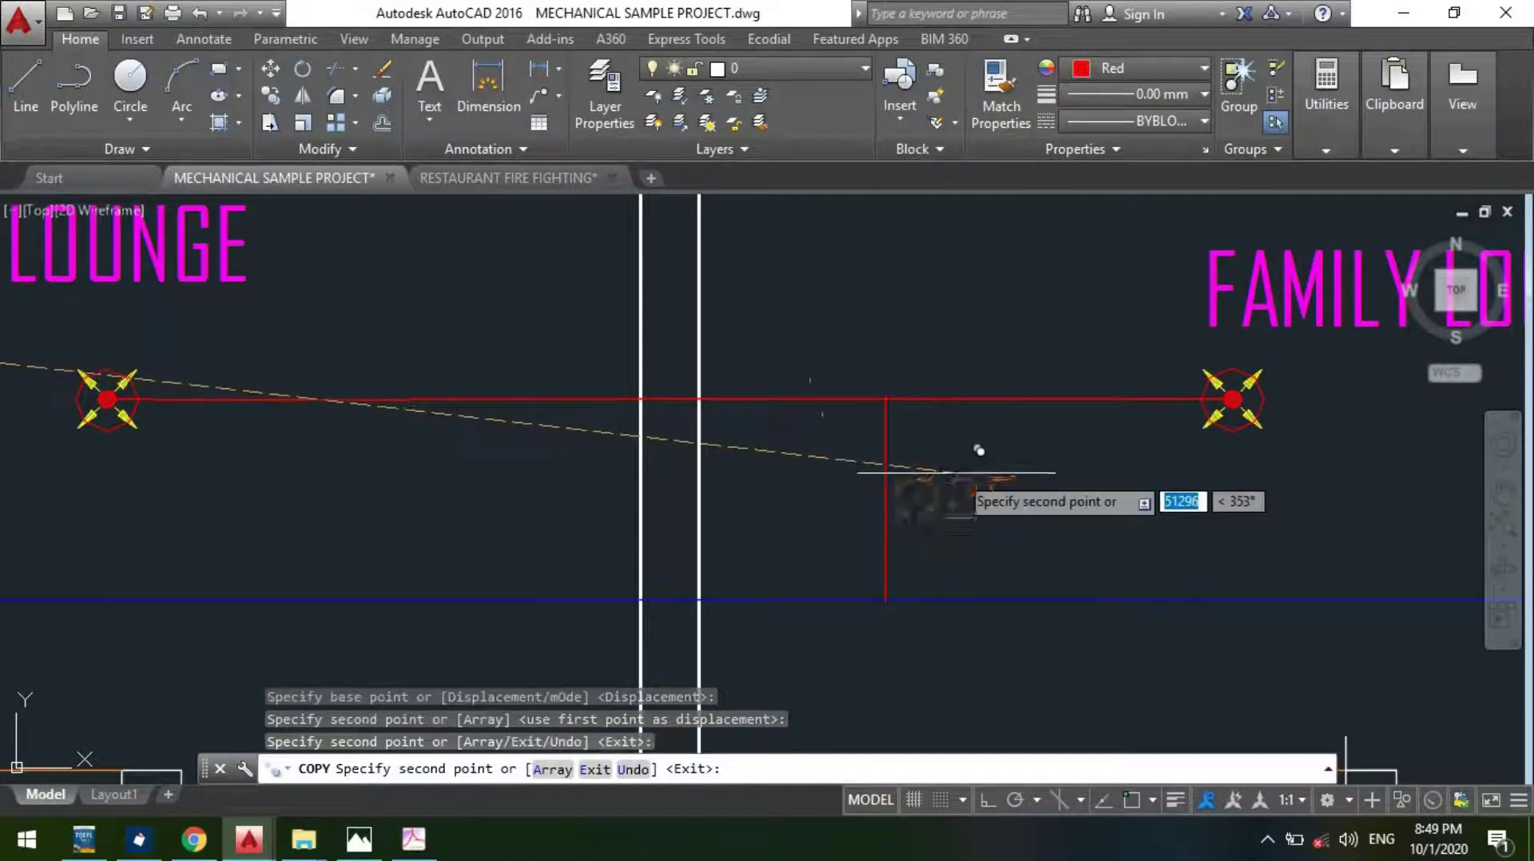
left_click(377, 331)
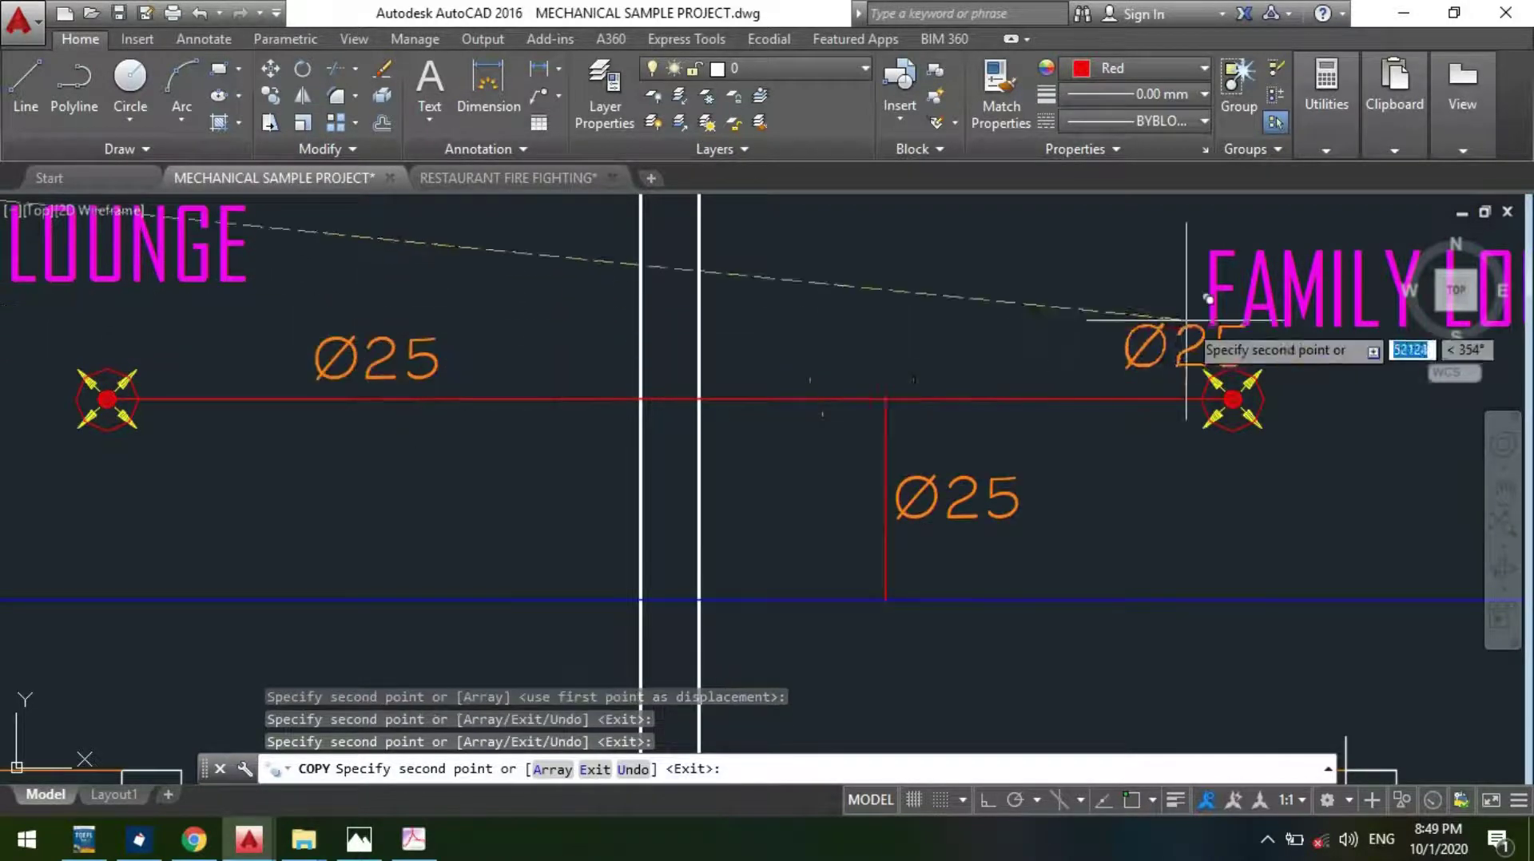
- Place another Ø25 label copy above the sprinkler branch in the first floor's upper-right bedroom
scroll(160, 384, "down", 5)
scroll(748, 464, "up", 1)
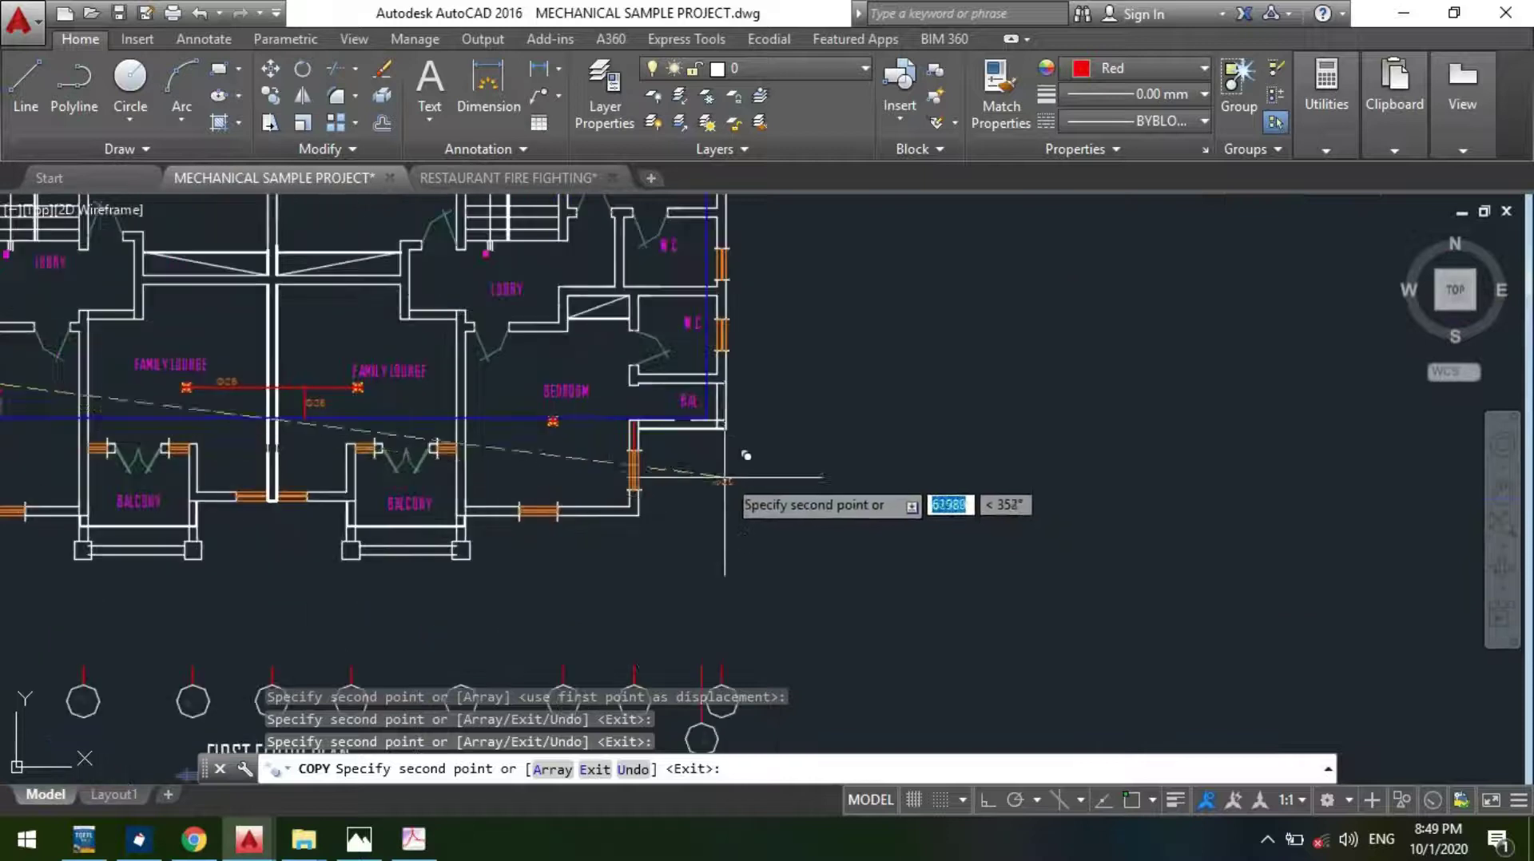
scroll(749, 463, "down", 3)
scroll(631, 232, "up", 5)
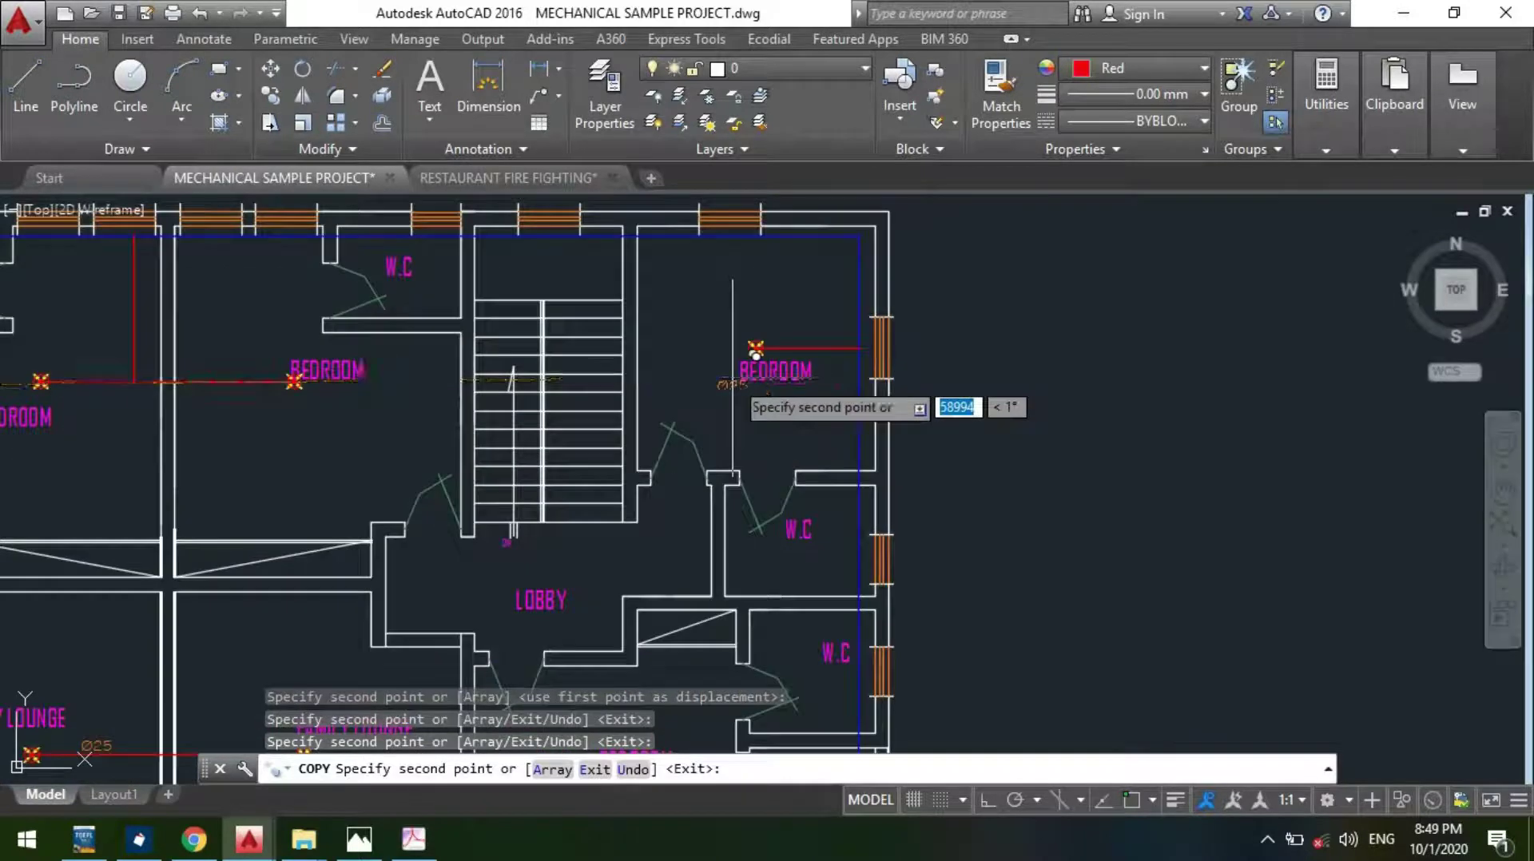
scroll(734, 382, "up", 4)
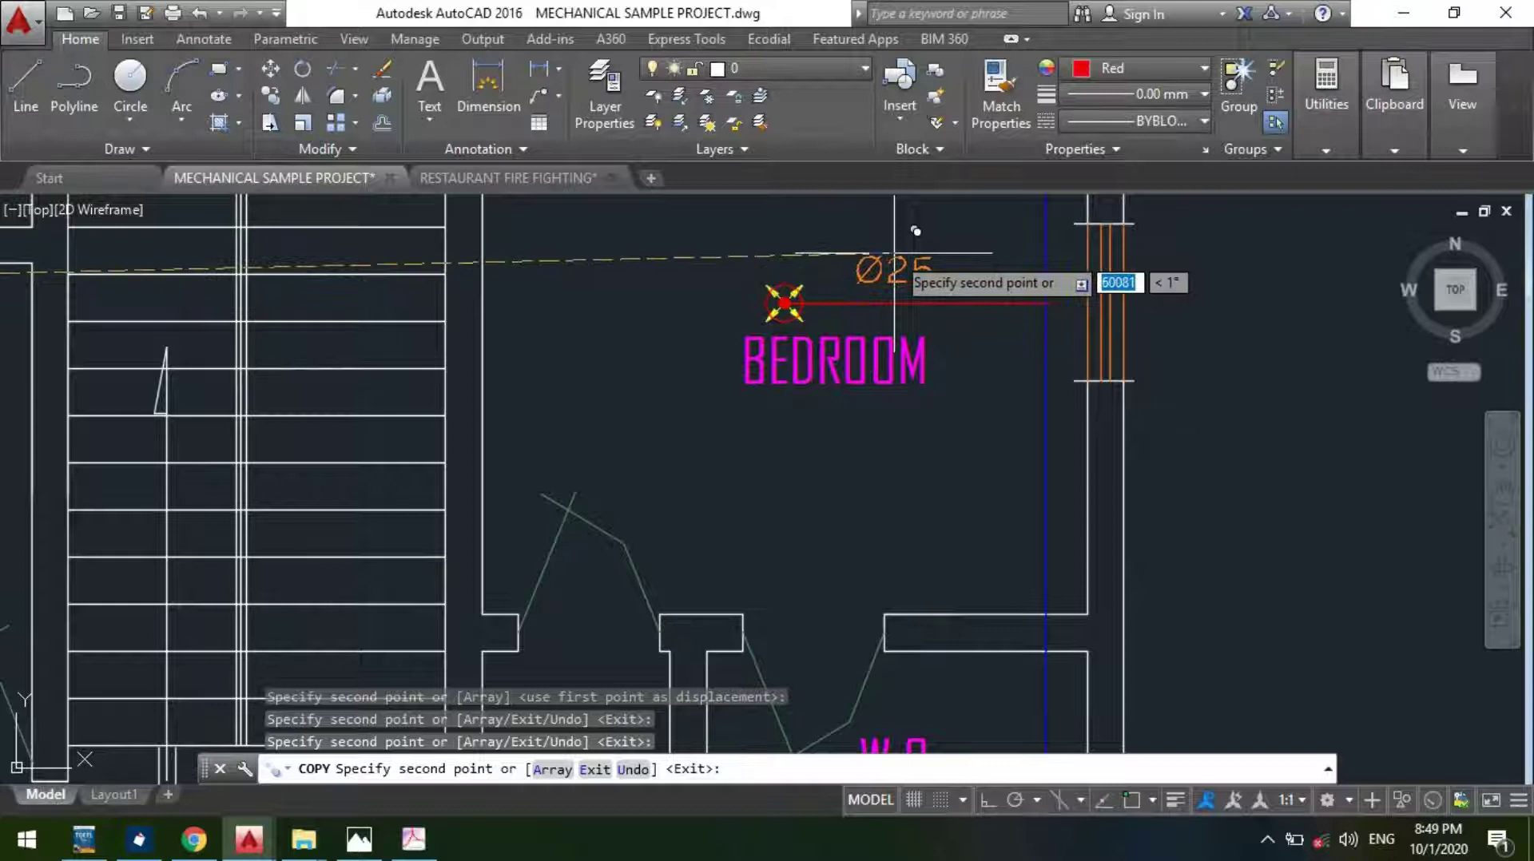
- Place an Ø25 label copy beside the vertical pipe feeding the two central bedroom sprinklers, and finish copying
scroll(919, 384, "down", 4)
scroll(393, 393, "up", 2)
scroll(400, 394, "up", 4)
scroll(552, 343, "down", 3)
scroll(496, 416, "up", 5)
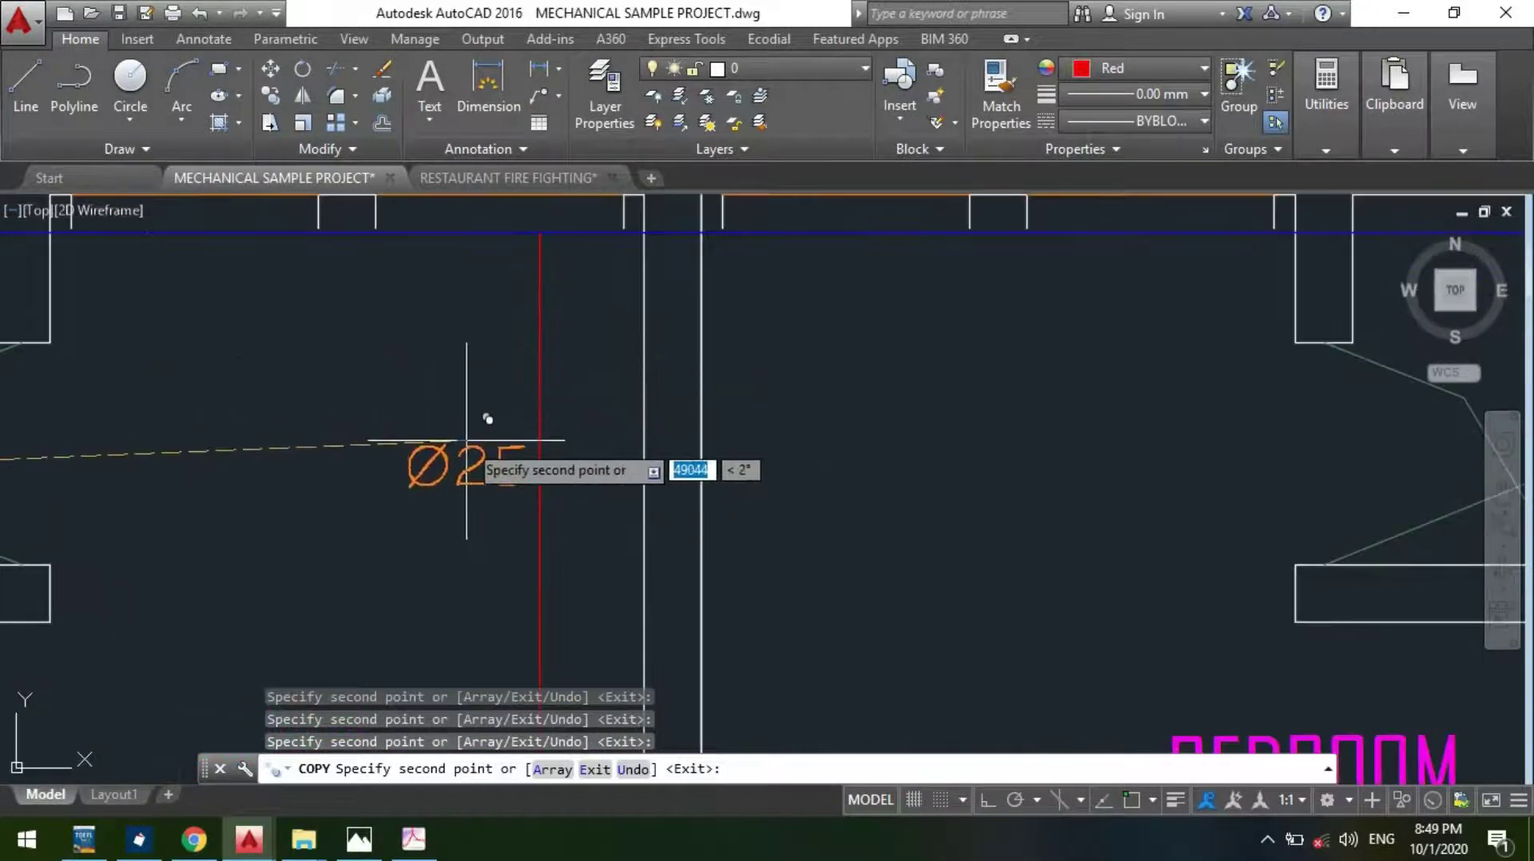
key("Escape")
- Rotate the Ø25 label beside the central bedrooms' vertical pipe so that it reads downward along the pipe
left_click(466, 464)
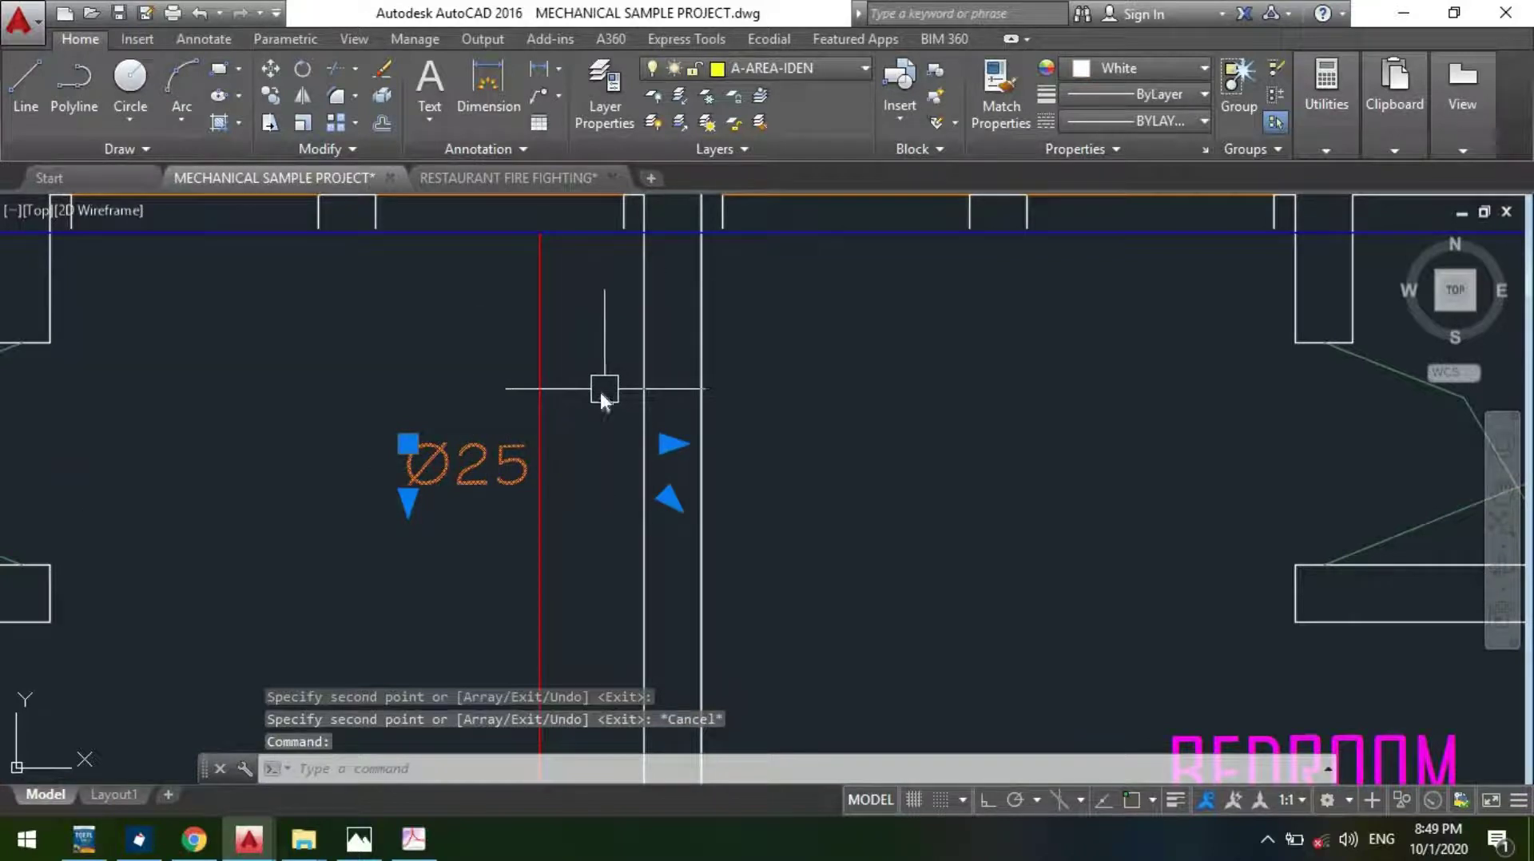
type("ro")
key("Return")
left_click(492, 489)
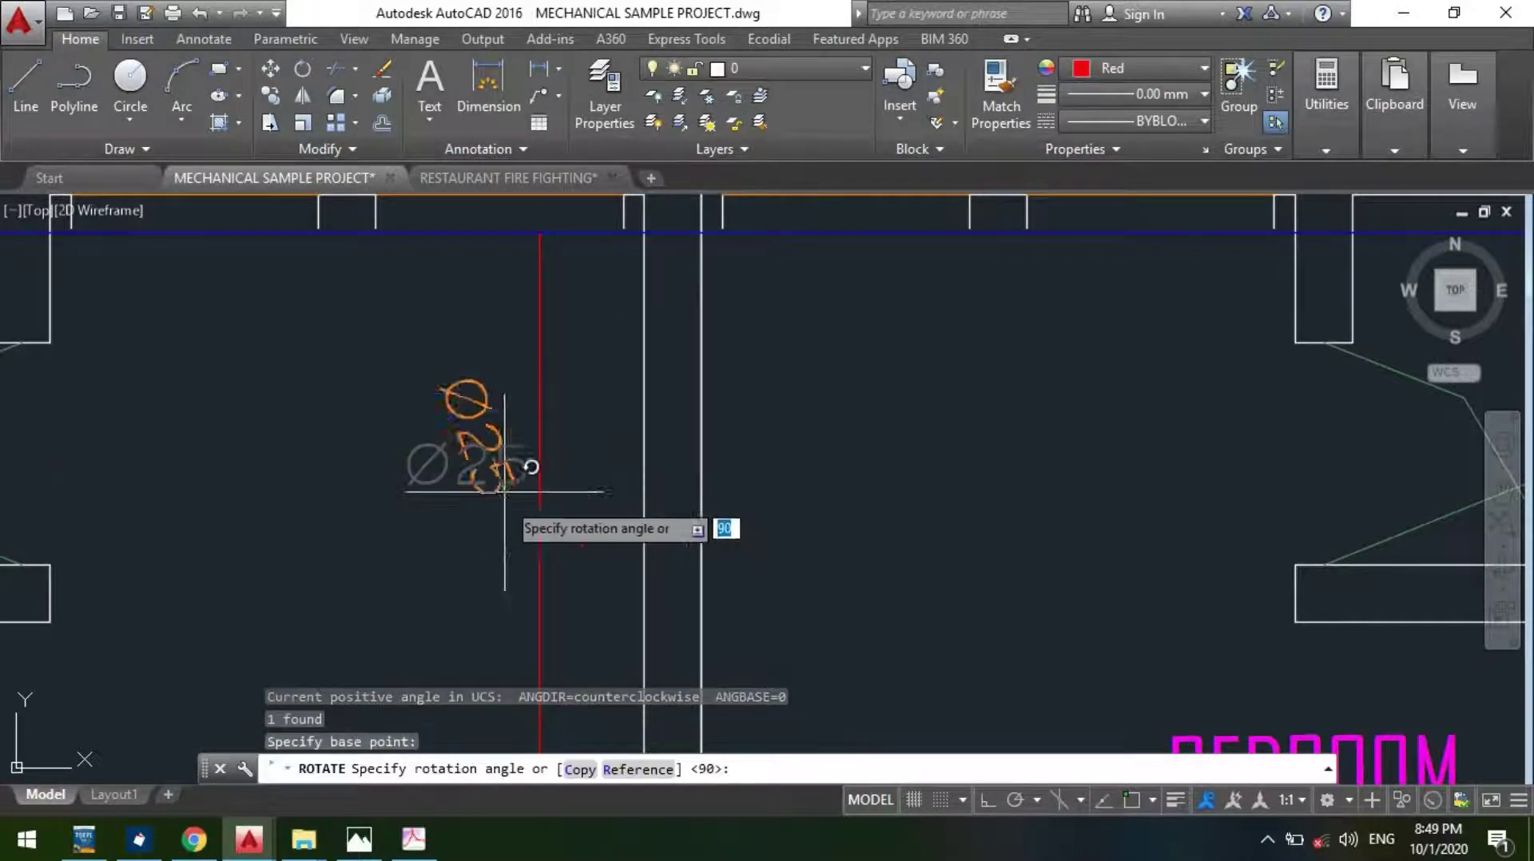
left_click(491, 577)
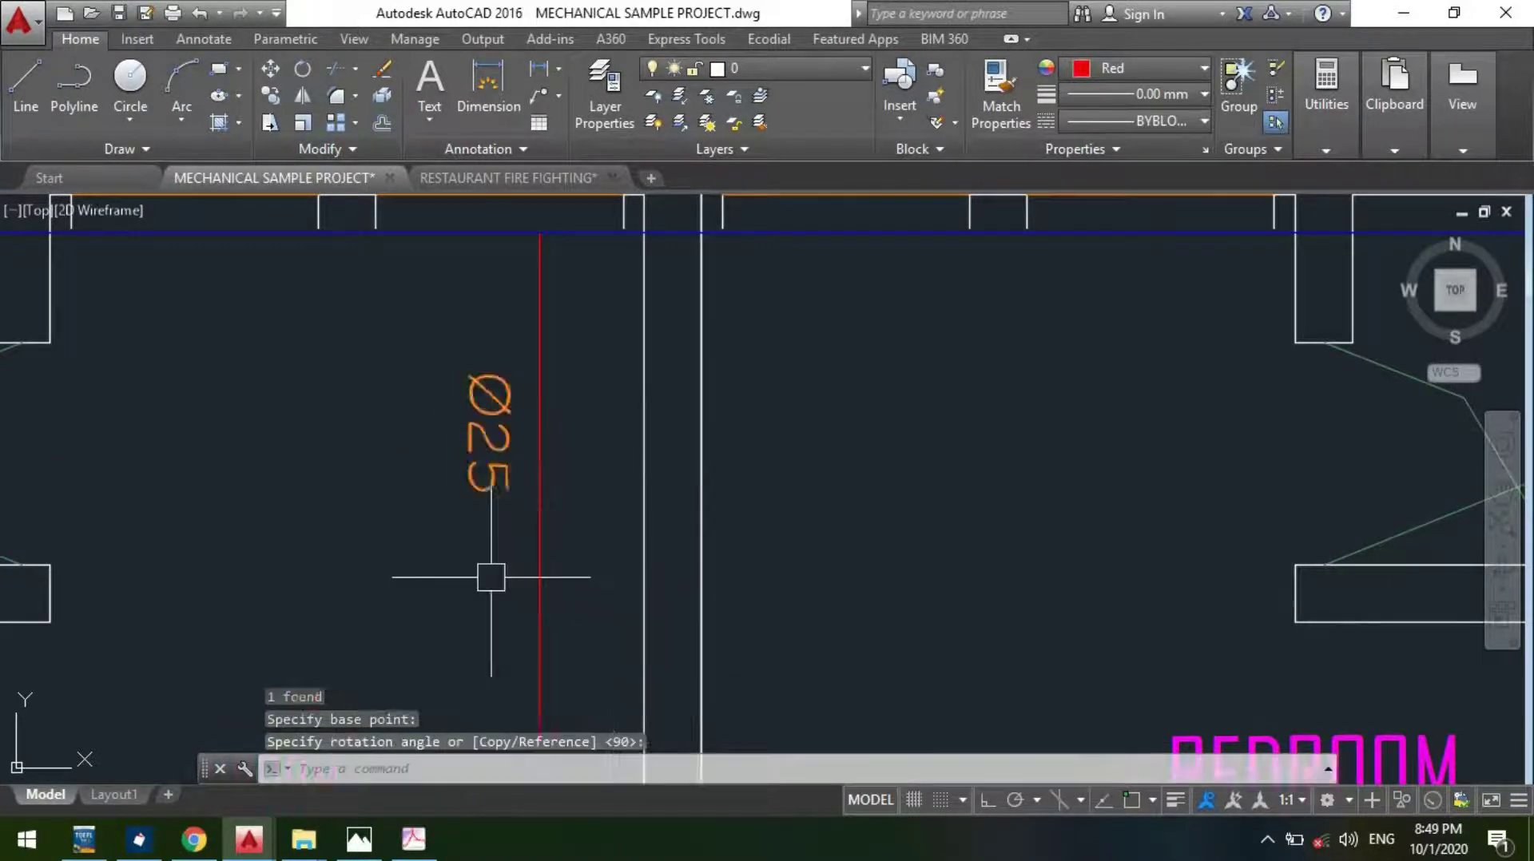
- Review the pipe labels across the first floor plan and around the family lounge and lower-left bedroom sprinklers
scroll(491, 577, "down", 5)
scroll(531, 520, "up", 3)
scroll(505, 251, "down", 4)
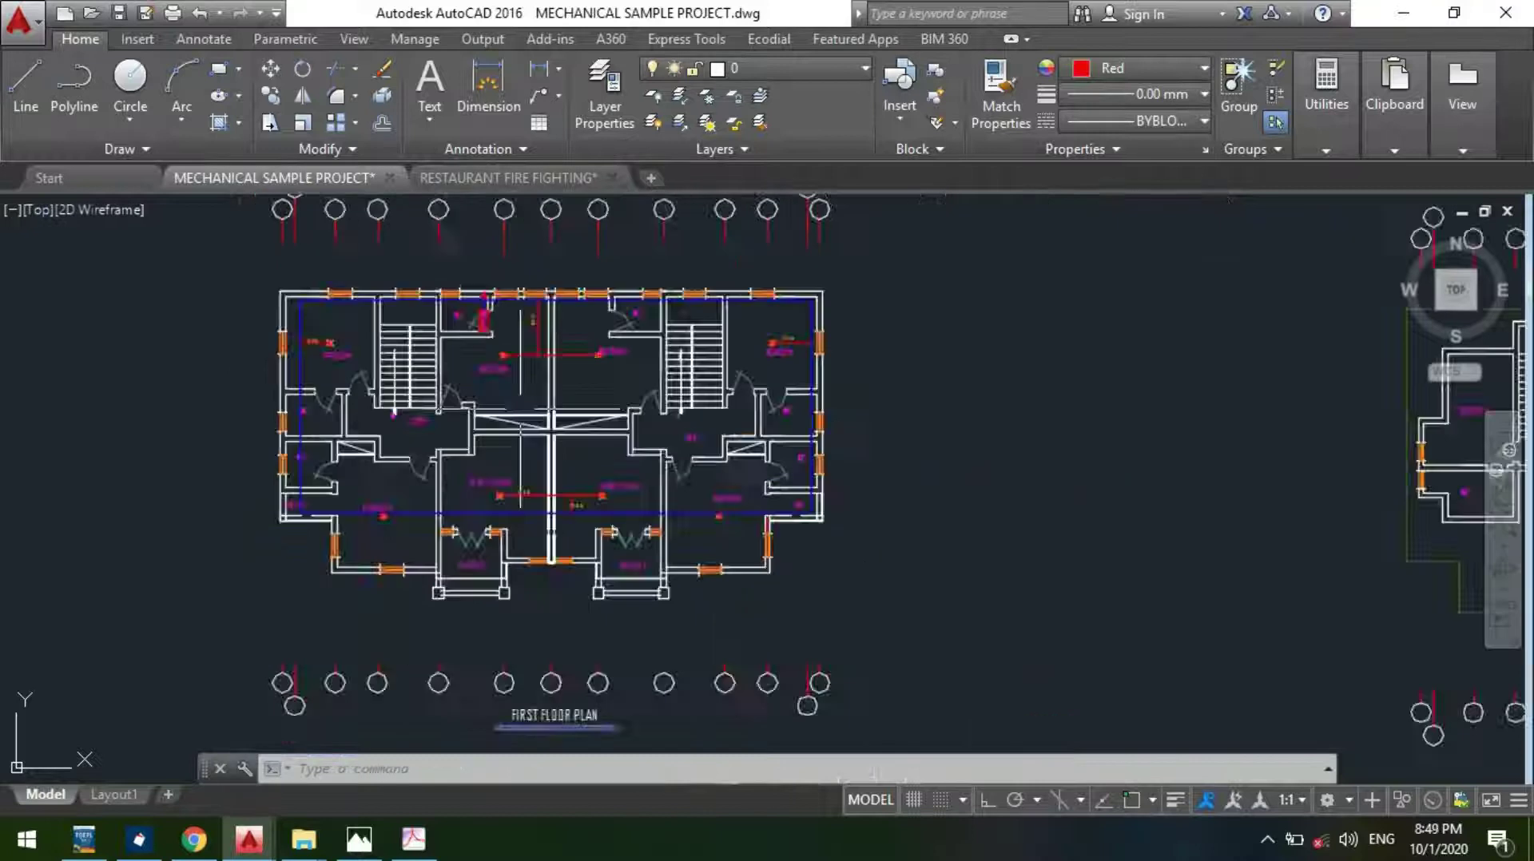
scroll(389, 649, "up", 5)
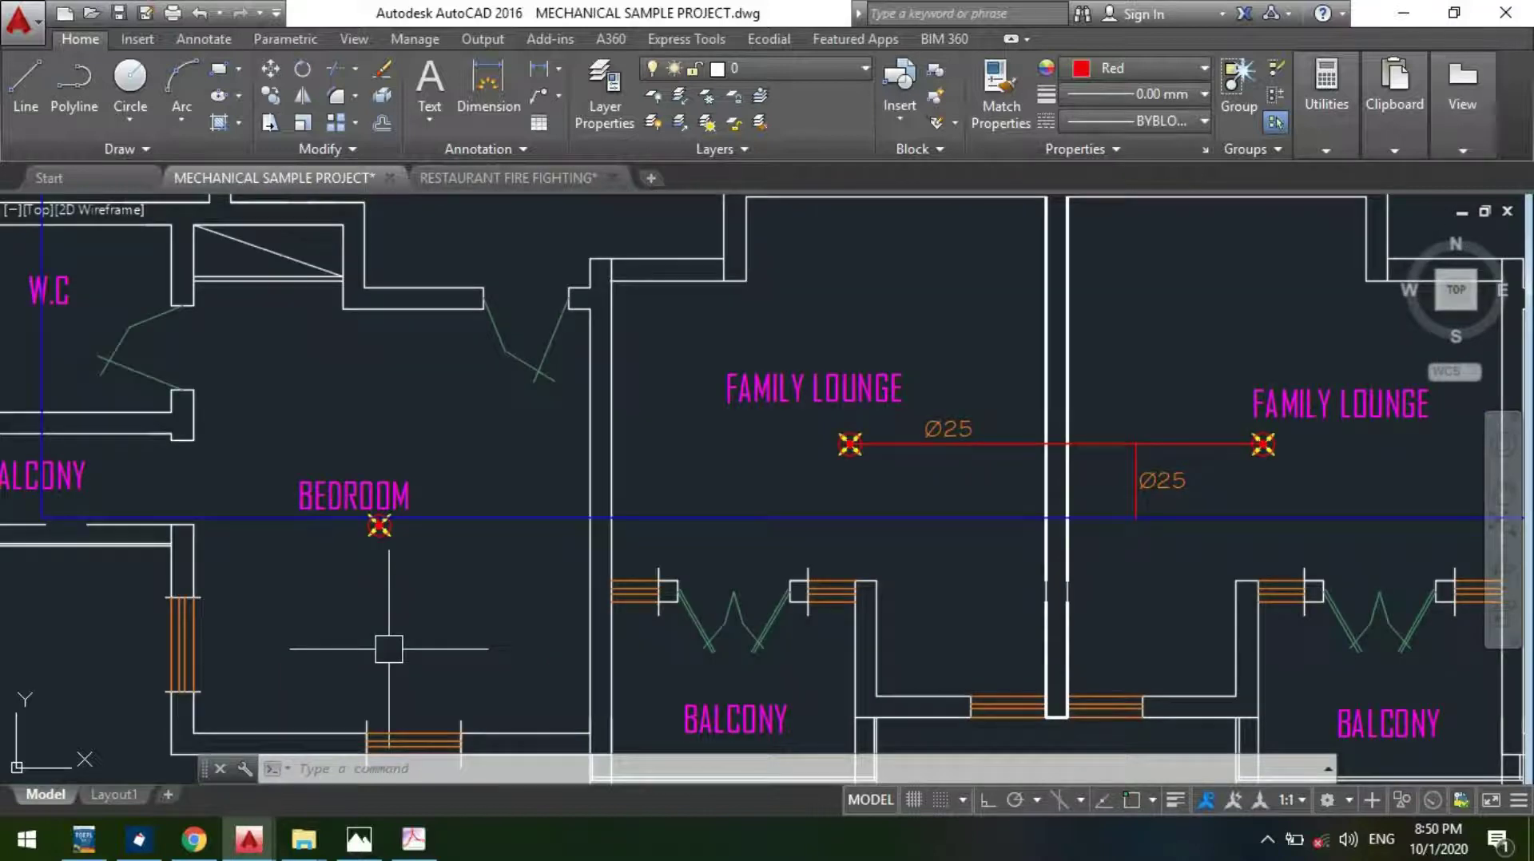